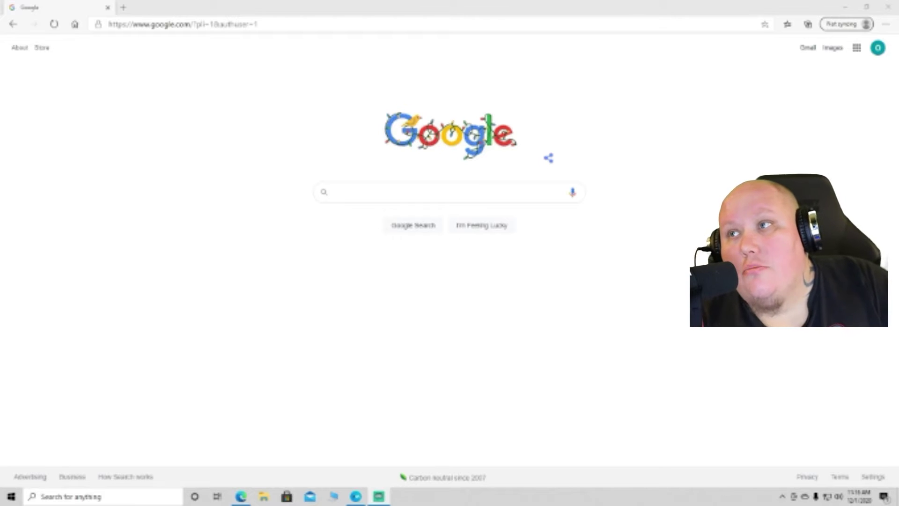
Step: Search Google for "streamlabs obs" and open the main streamlabs.com result
left_click(375, 194)
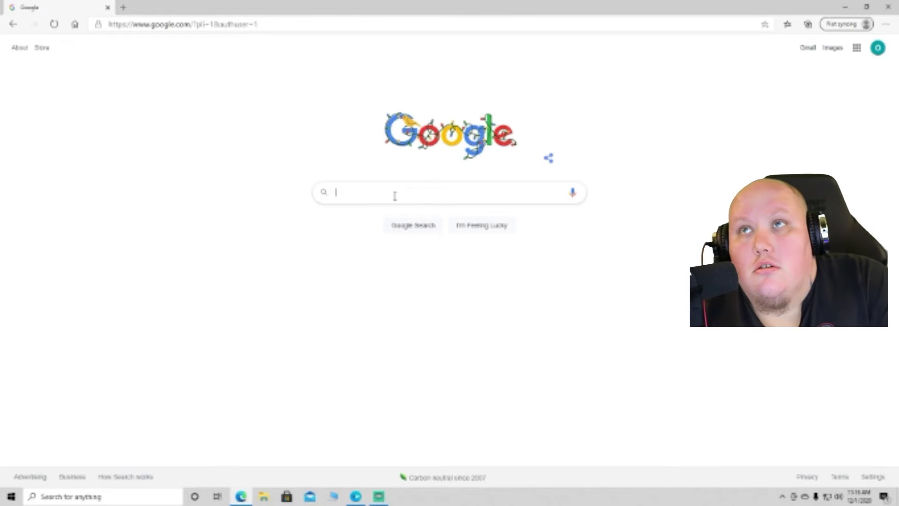
type("strea")
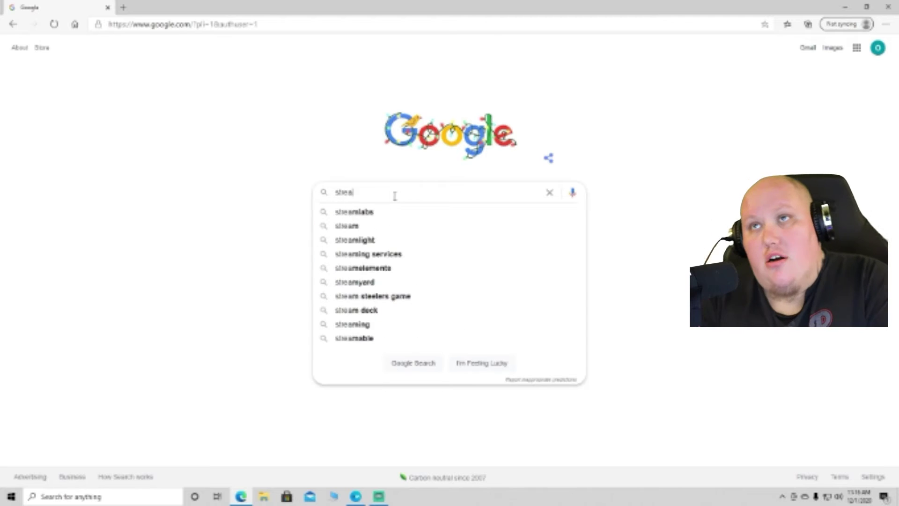
type("mlabs")
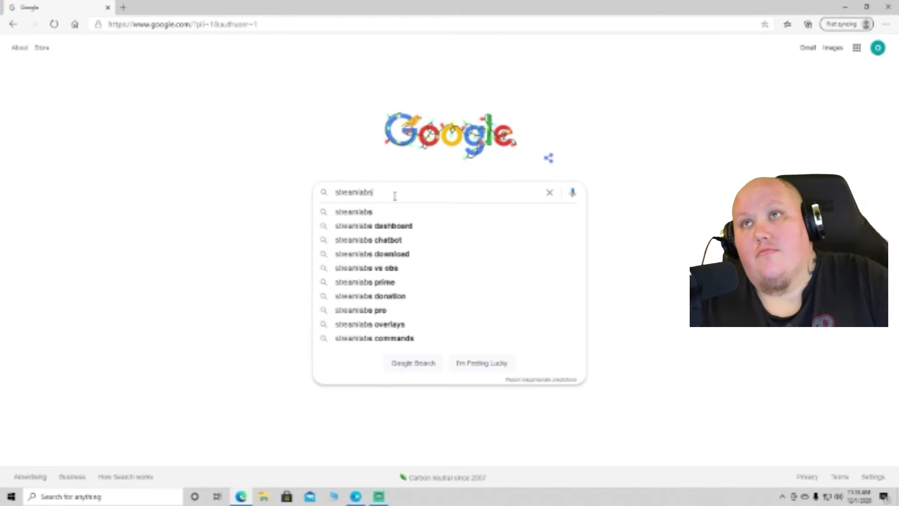
type(" obs")
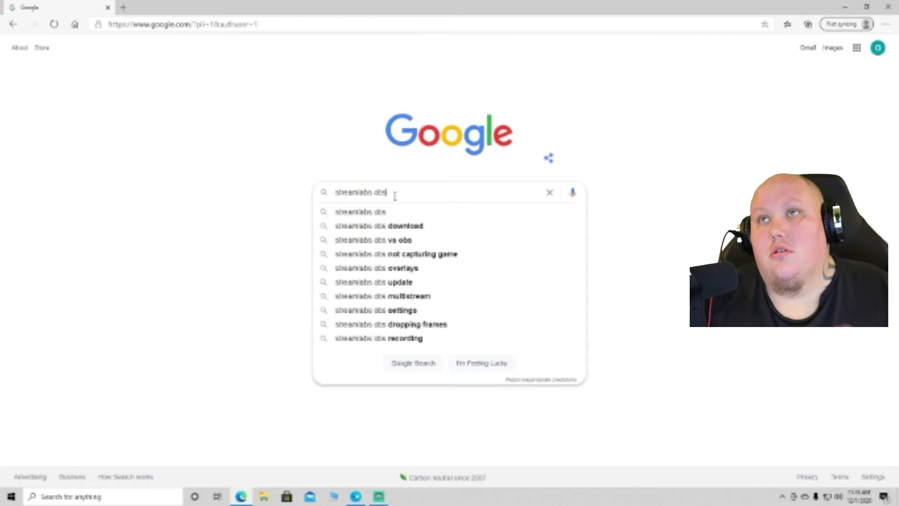
key("Return")
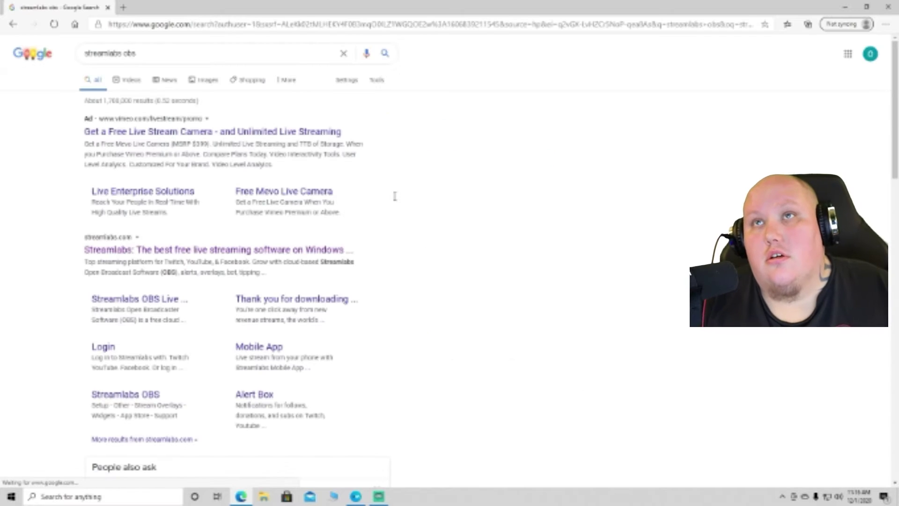
scroll(257, 235, "down", 2)
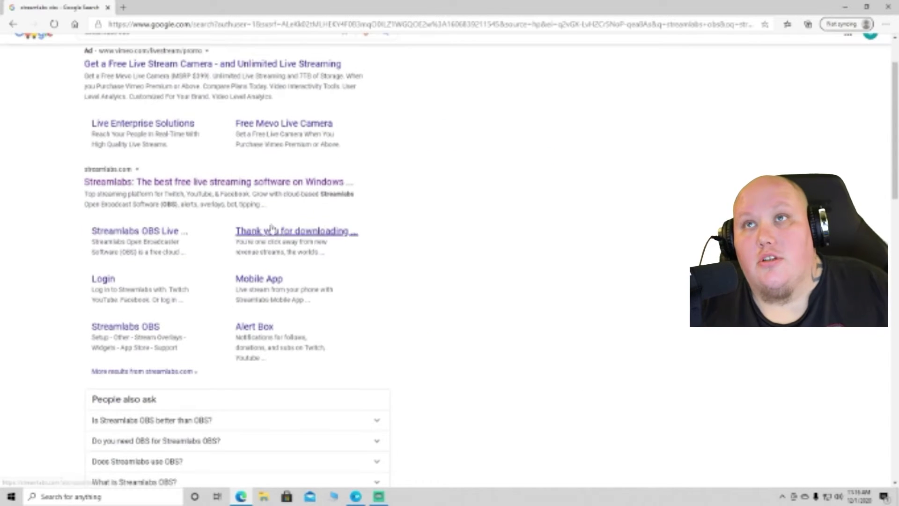
left_click(208, 182)
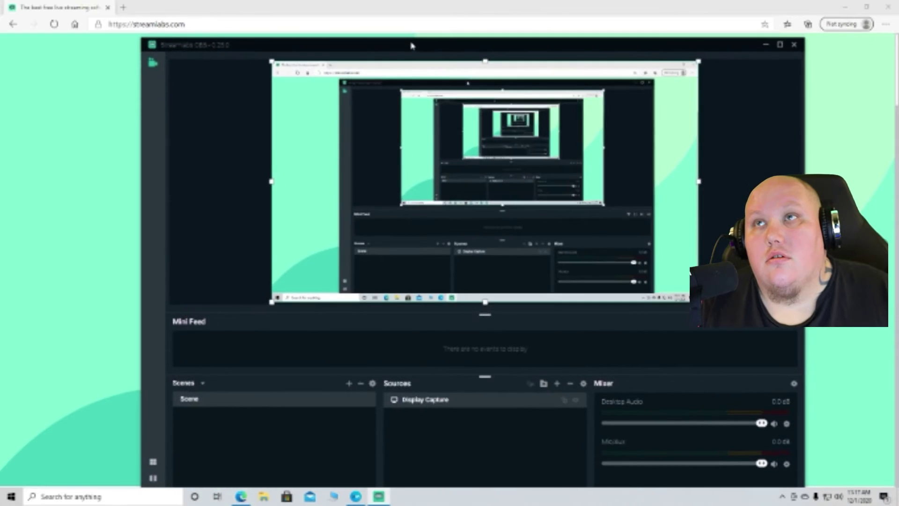
Step: Maximize the Streamlabs OBS window, start the account login from its settings, and choose Twitch as the platform to connect
left_click_drag(411, 45, 381, 45)
left_click(751, 45)
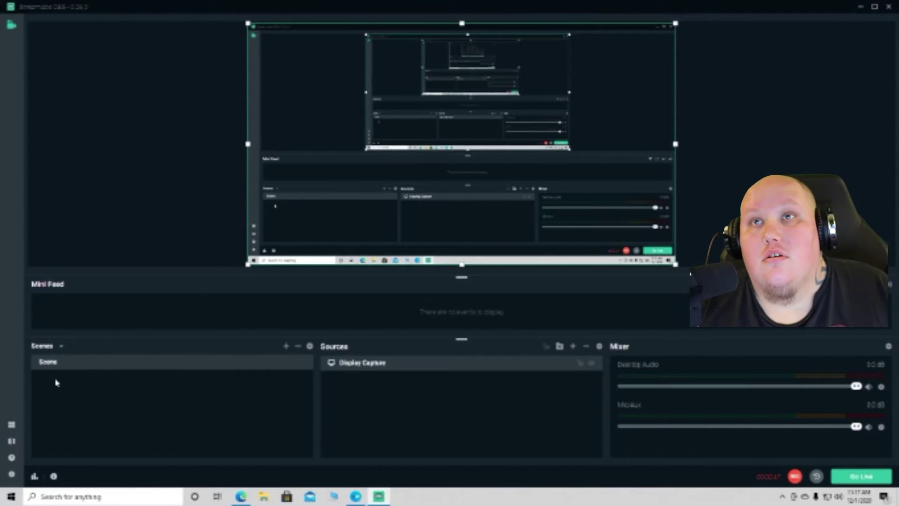
left_click(11, 476)
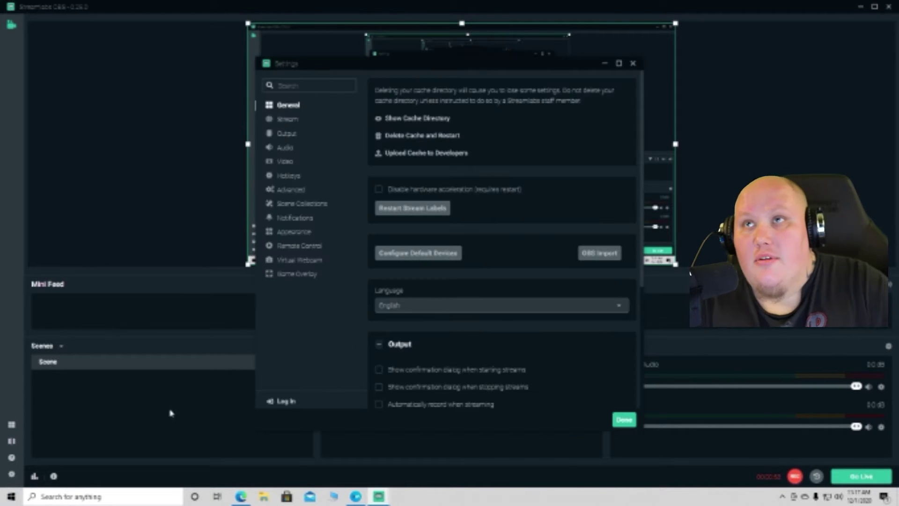
left_click(286, 402)
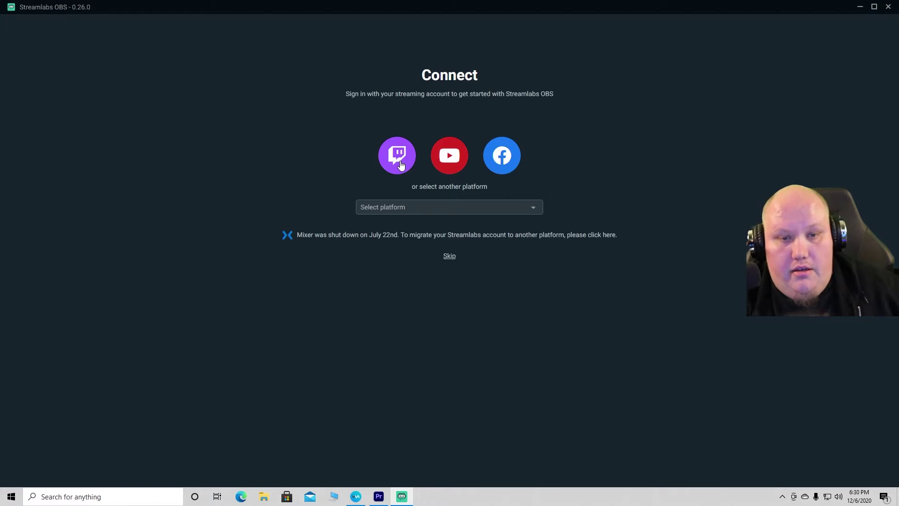
left_click(401, 165)
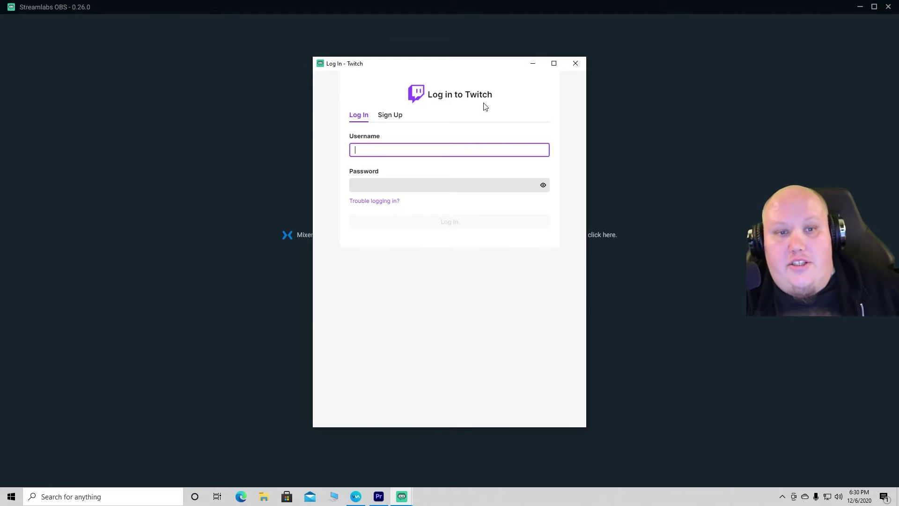
Step: Look at the Twitch sign-up form, log in with the account username and password instead, and review the permissions Streamlabs requests
left_click(395, 120)
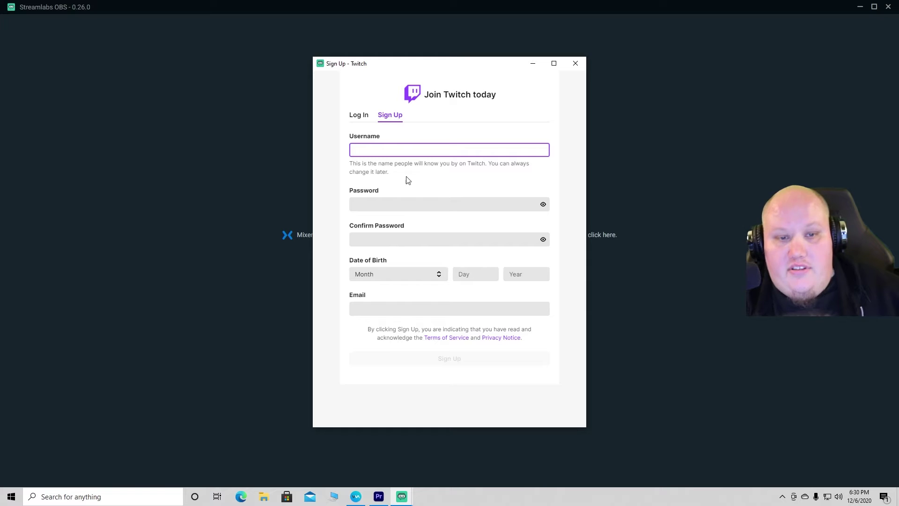
left_click(358, 118)
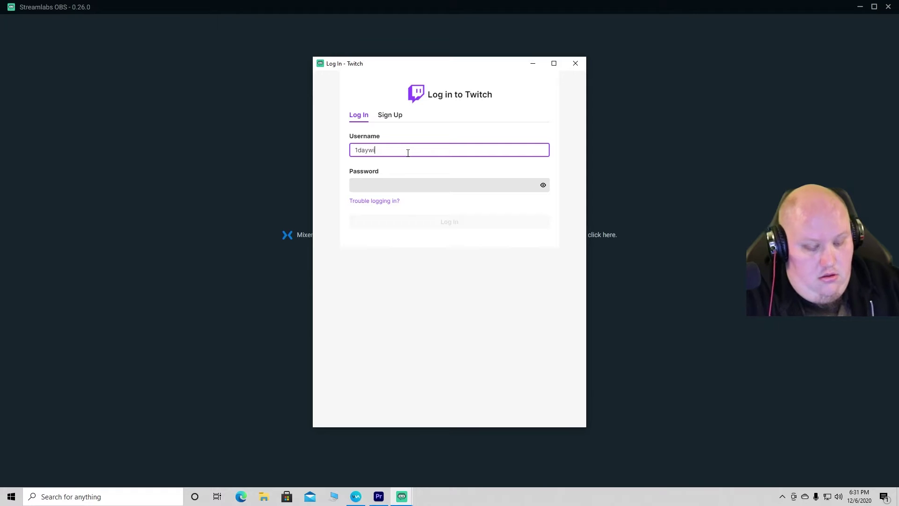
left_click(419, 185)
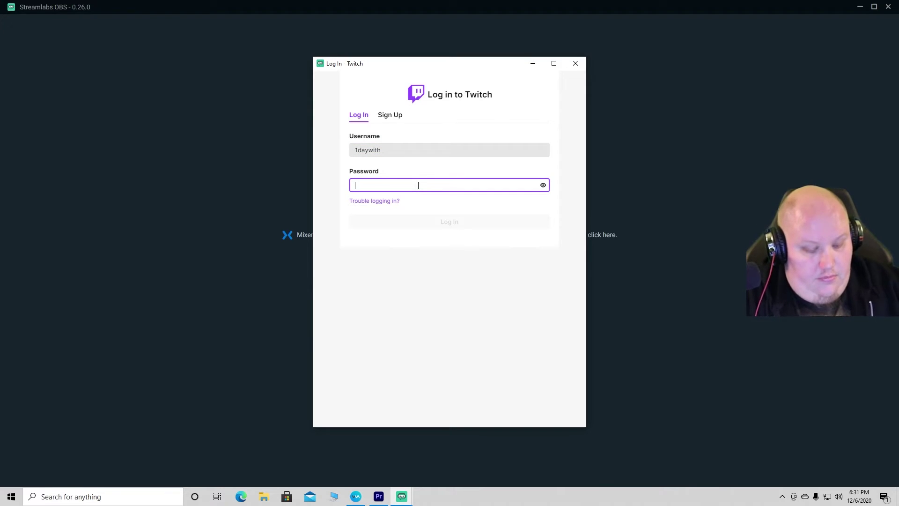
type("•")
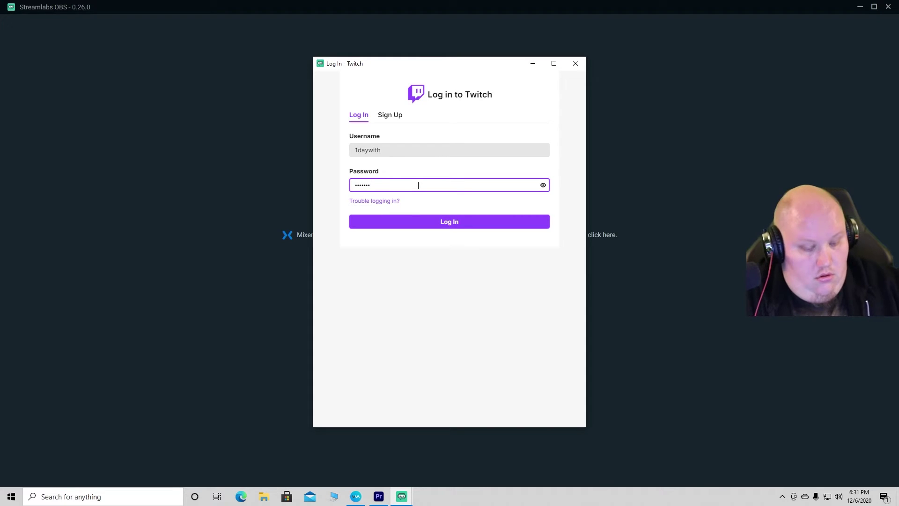
type("•••••••••")
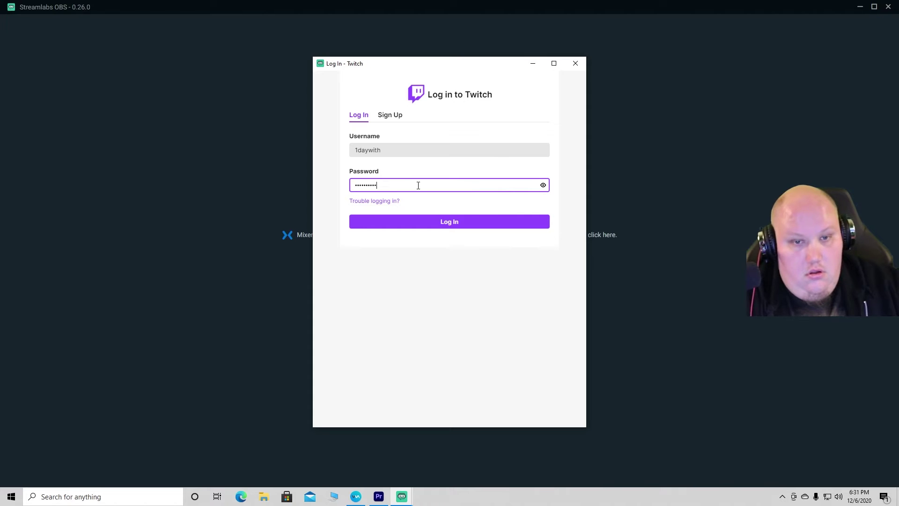
left_click(453, 222)
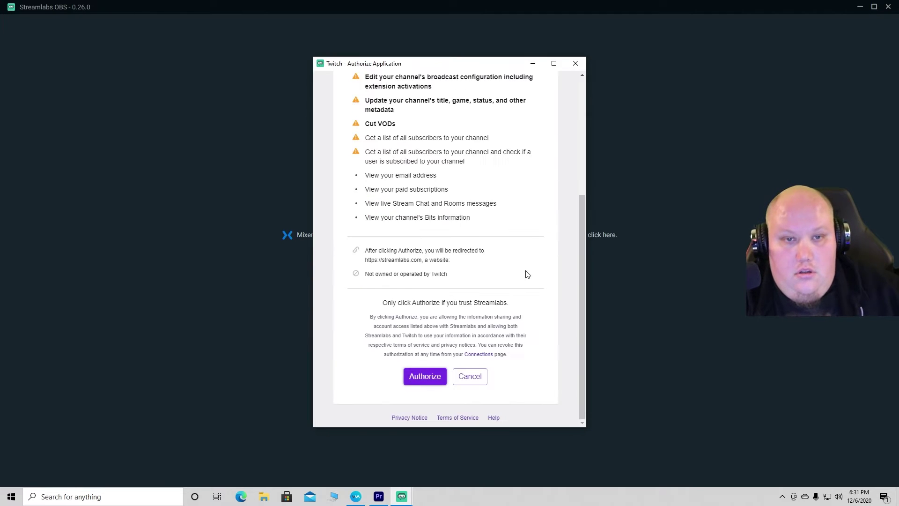
scroll(526, 273, "up", 5)
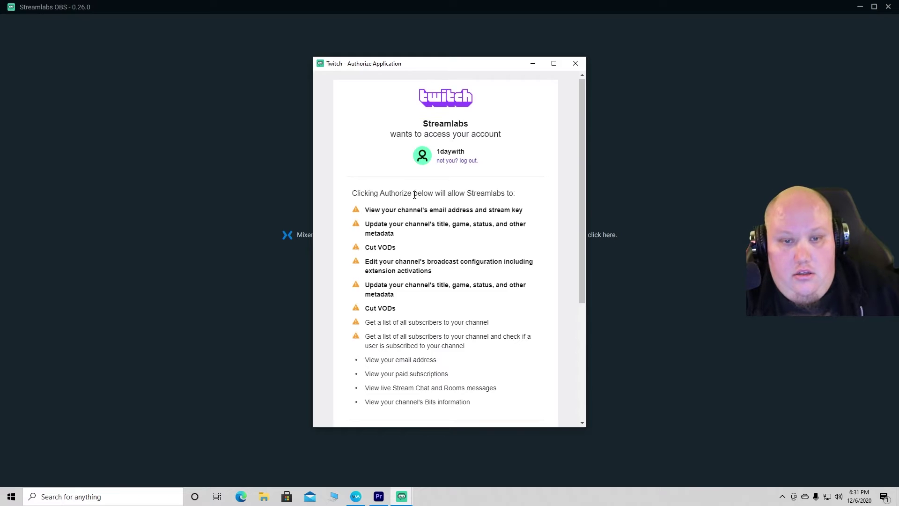
scroll(420, 206, "down", 4)
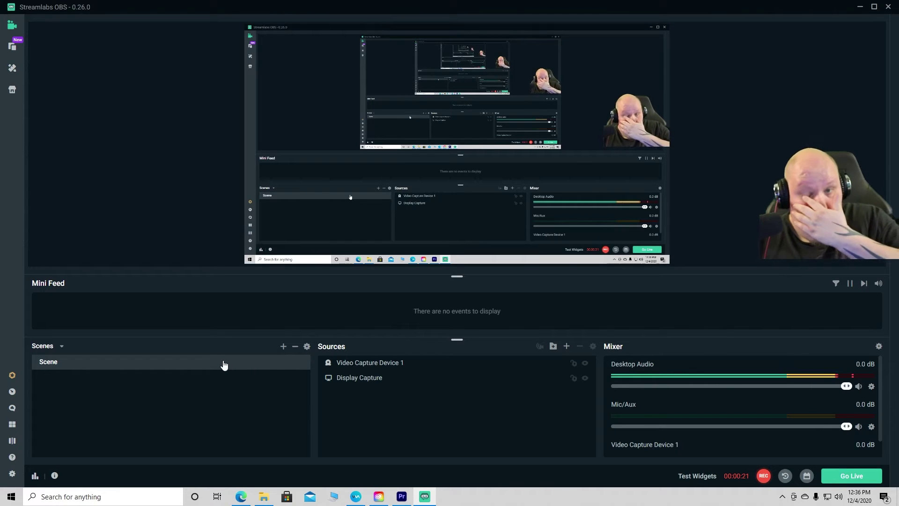
Step: Rename the existing scene to "live scene"
right_click(159, 367)
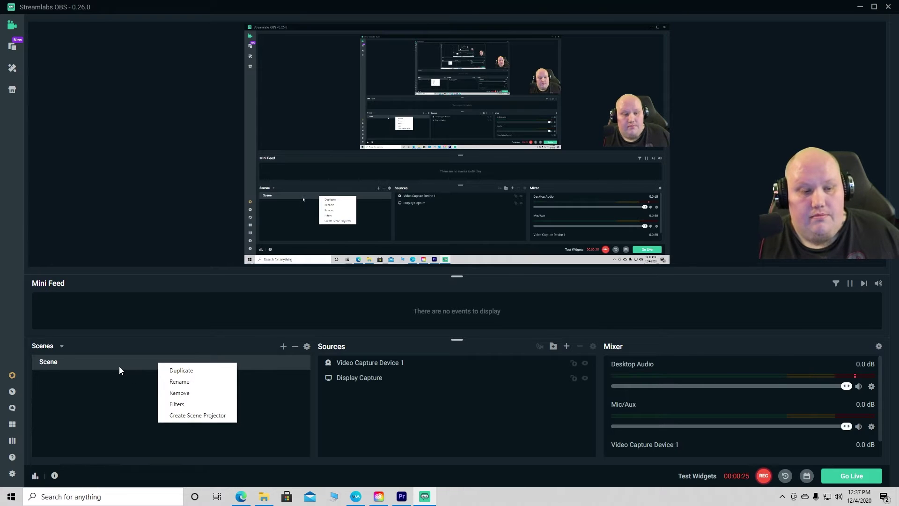
left_click(196, 387)
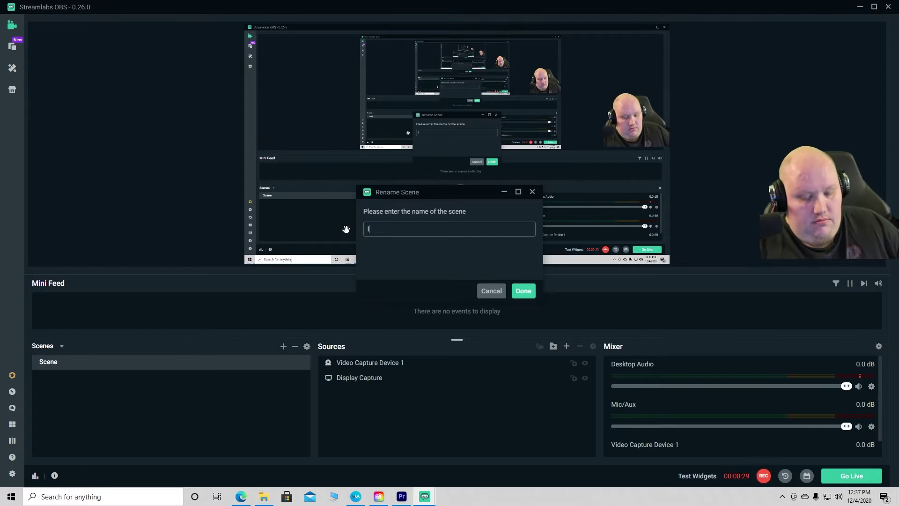
type("live scene")
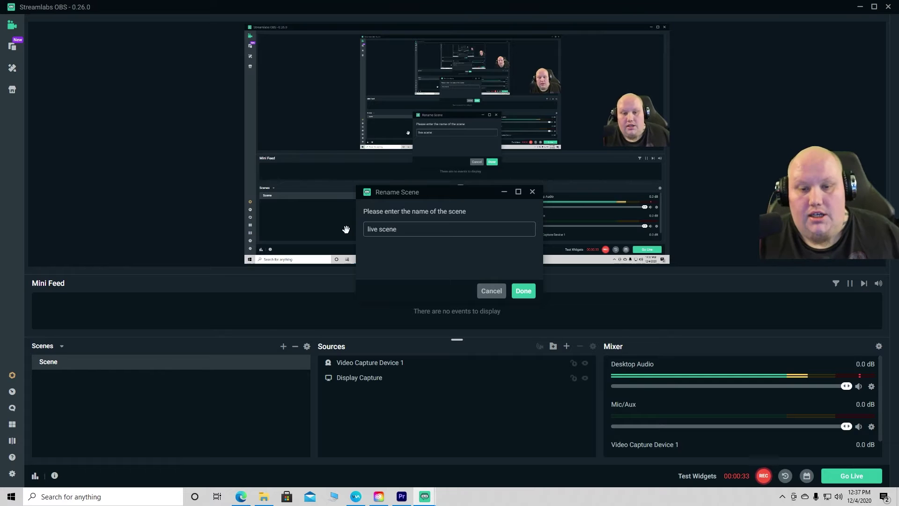
left_click(525, 291)
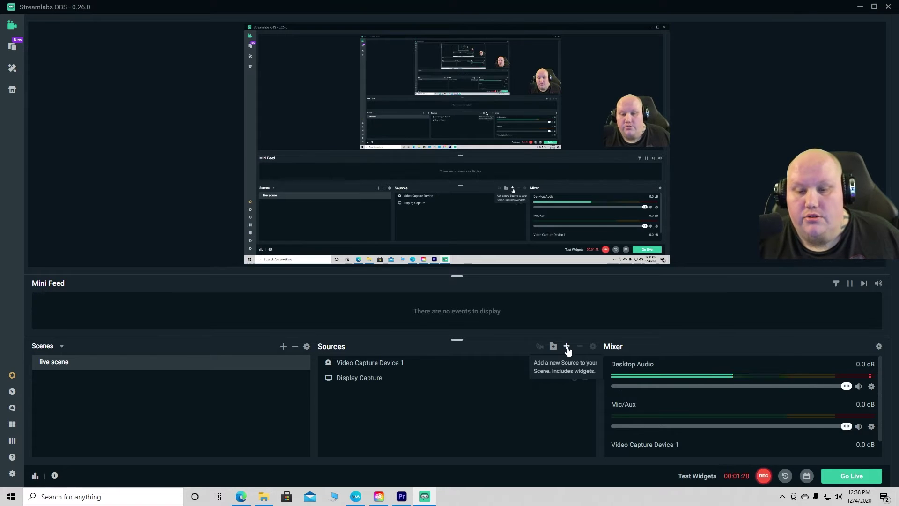
Step: Add a new Video Capture Device source named "web cam 1" to the live scene instead of reusing the existing one
left_click(566, 348)
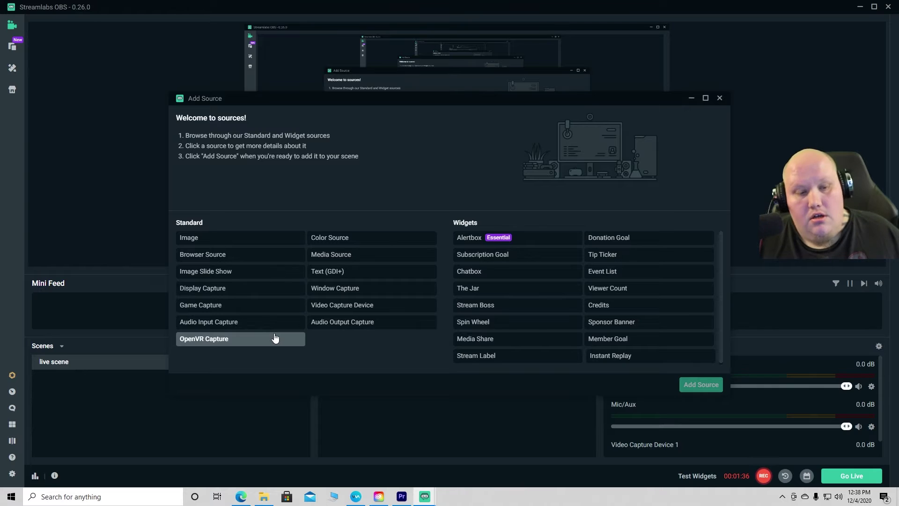
left_click(386, 307)
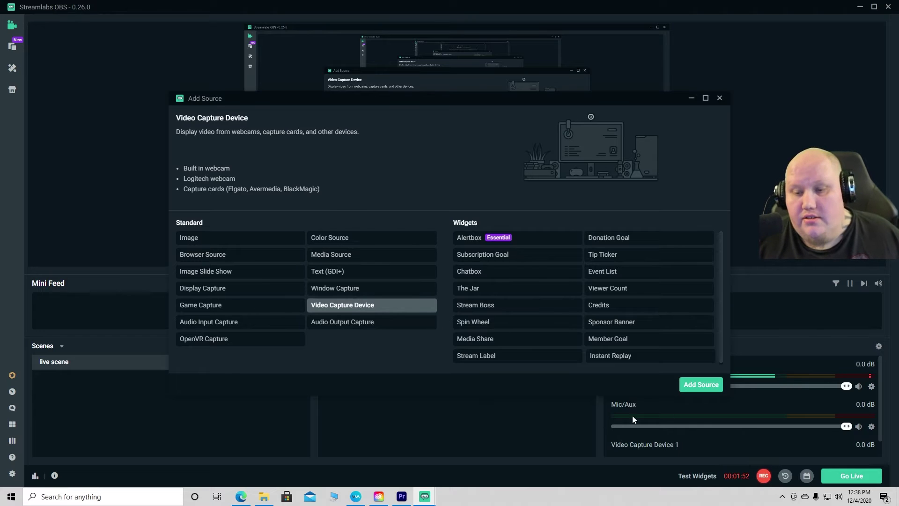
left_click(703, 385)
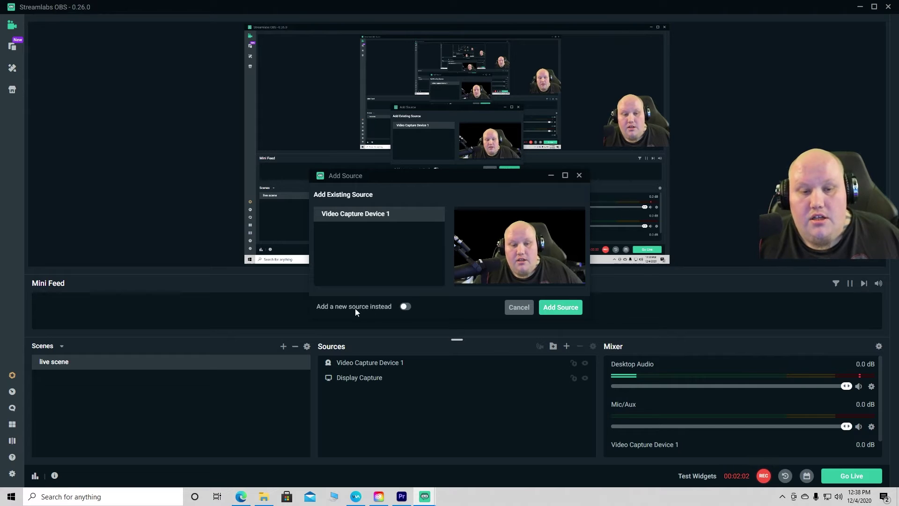
left_click(406, 307)
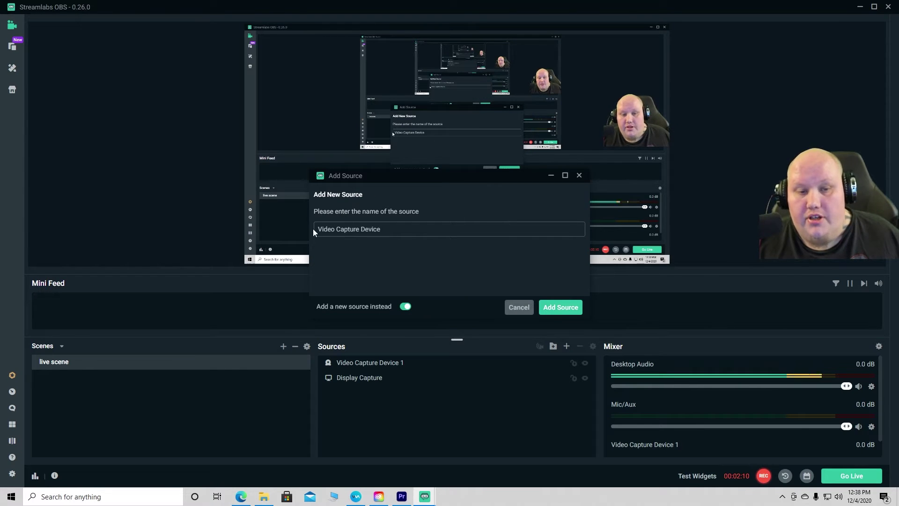
left_click_drag(391, 229, 299, 229)
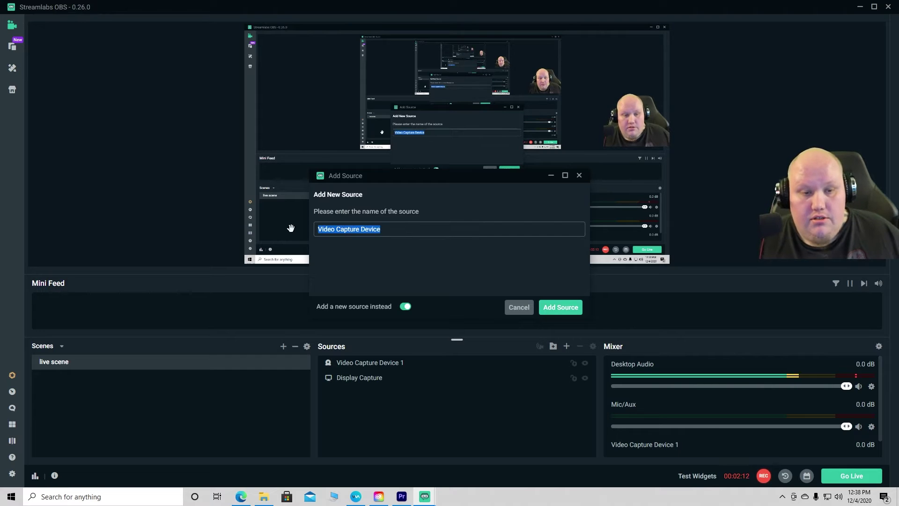
type("web")
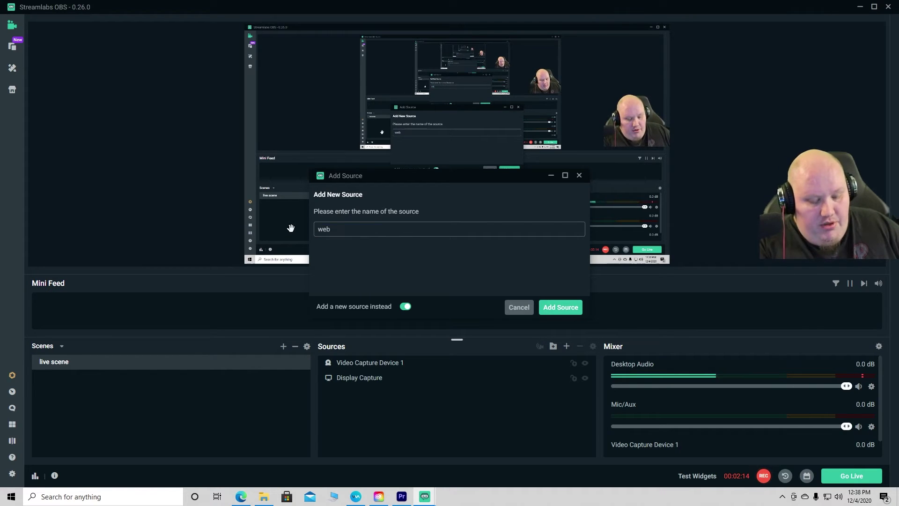
type(" cam")
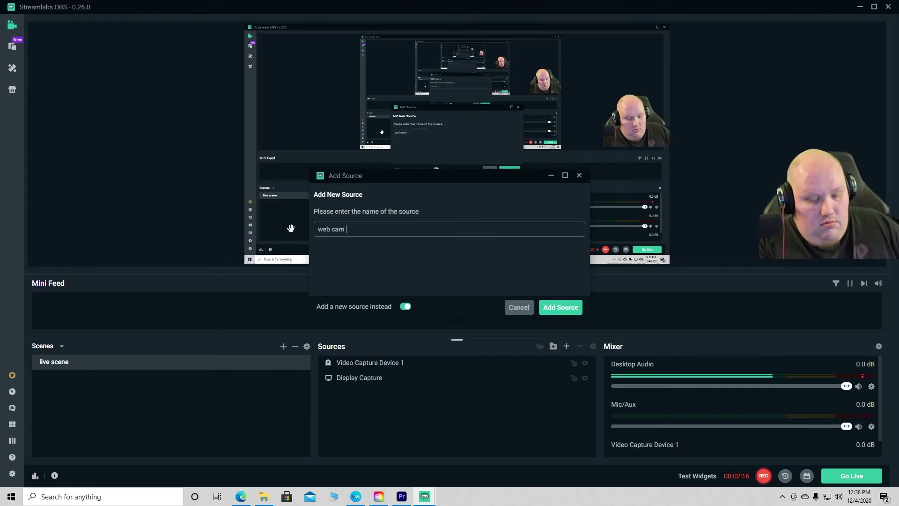
type(" 1")
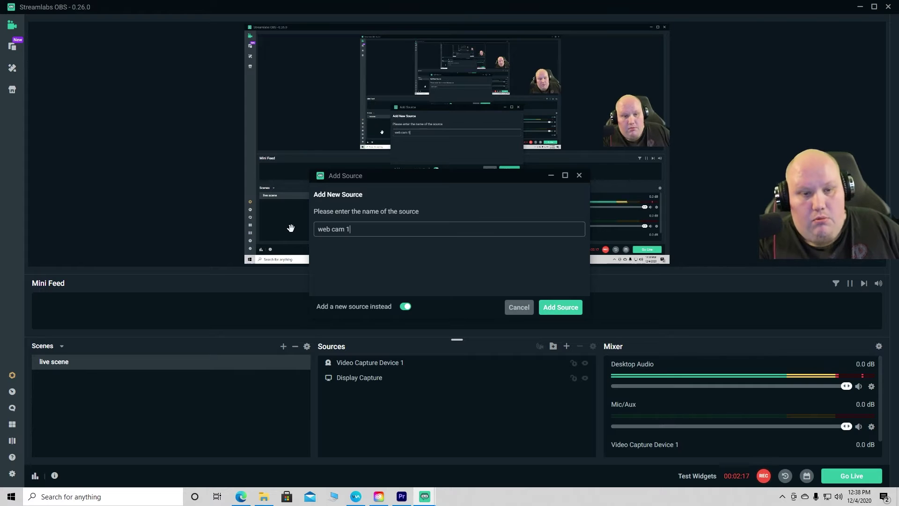
left_click(558, 310)
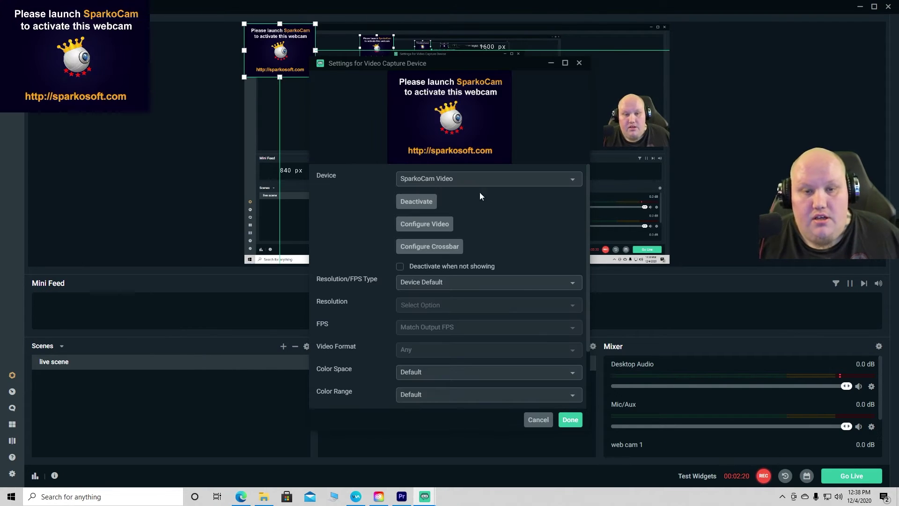
Step: Set the web cam 1 source's device to EOS Webcam Utility and close its settings
left_click(576, 184)
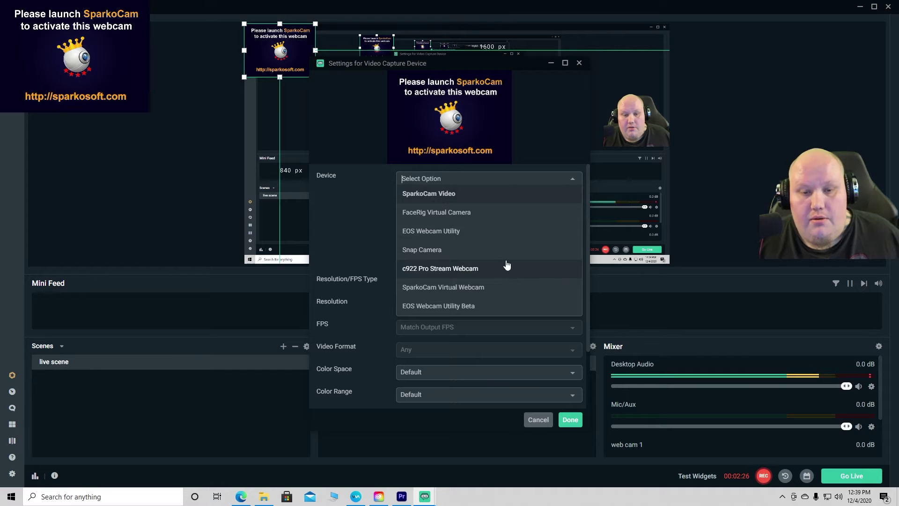
left_click(491, 237)
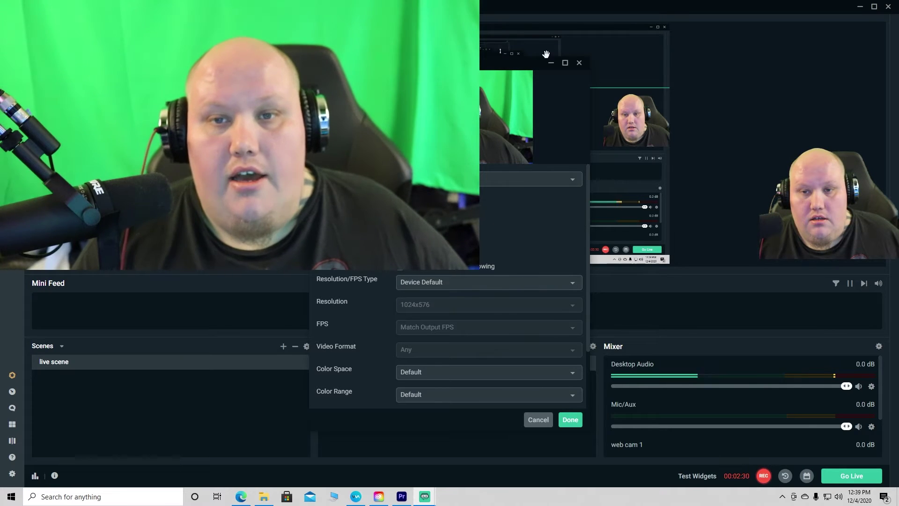
left_click(579, 63)
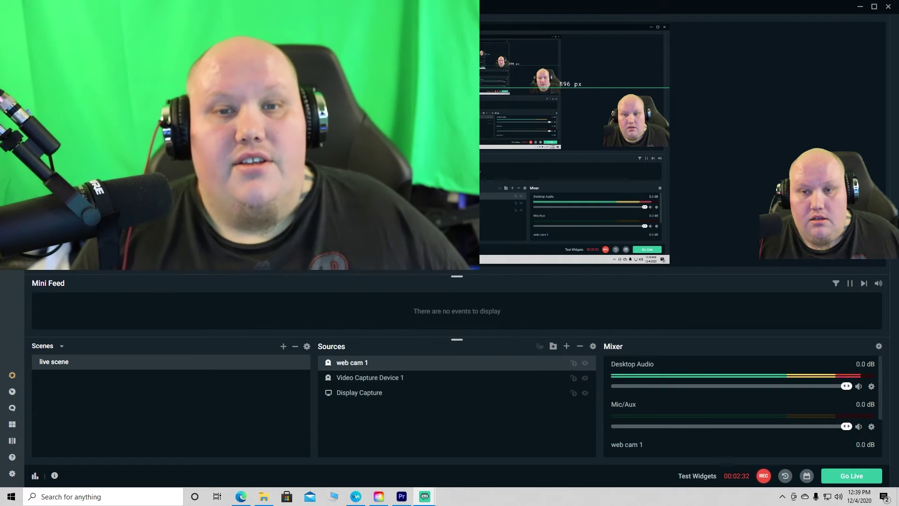
Step: Scale the web cam 1 source down to roughly a quarter of the canvas width and place it along the canvas's right edge
left_click_drag(358, 89, 358, 136)
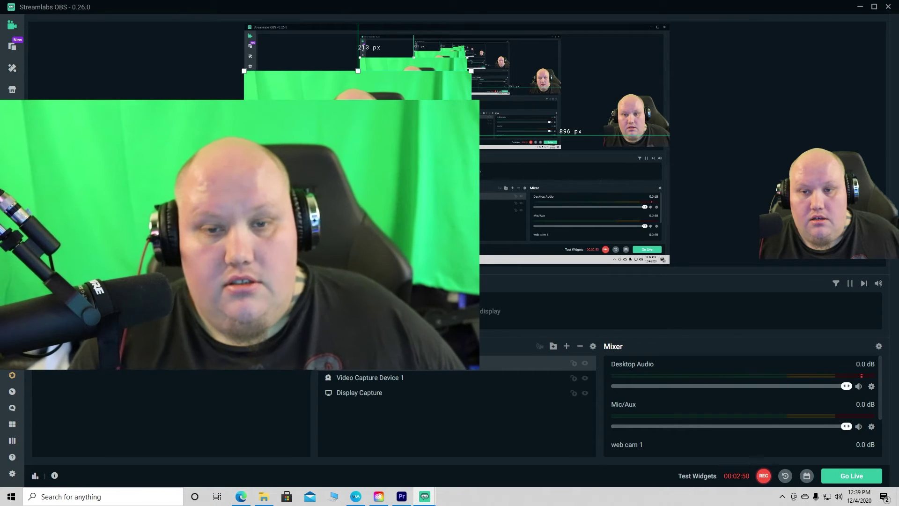
left_click_drag(471, 199, 317, 126)
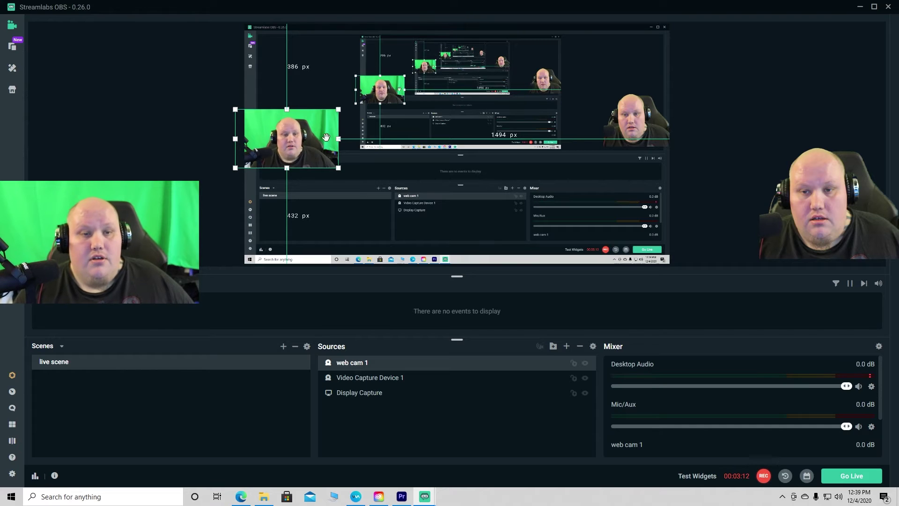
left_click_drag(326, 137, 654, 126)
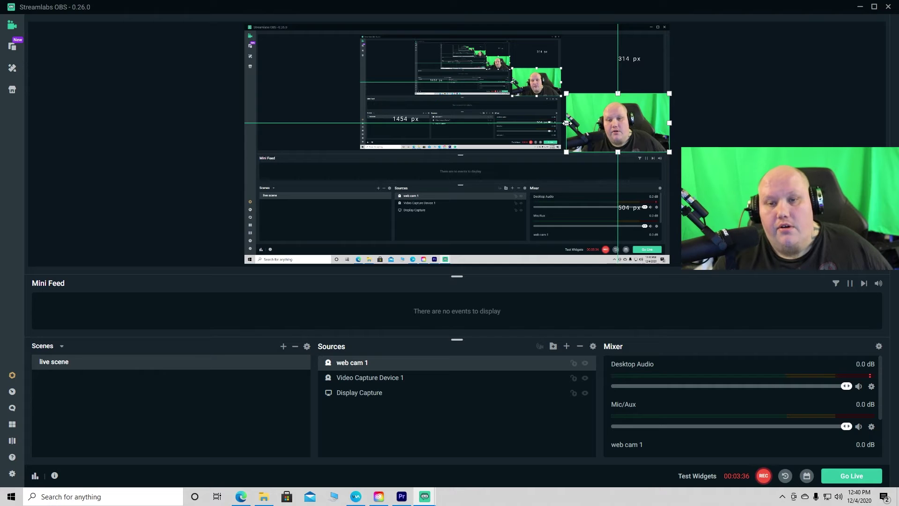
Step: Crop web cam 1 on its left, right and top edges around the person and move it flush with the canvas's right edge
left_click_drag(567, 123, 592, 124)
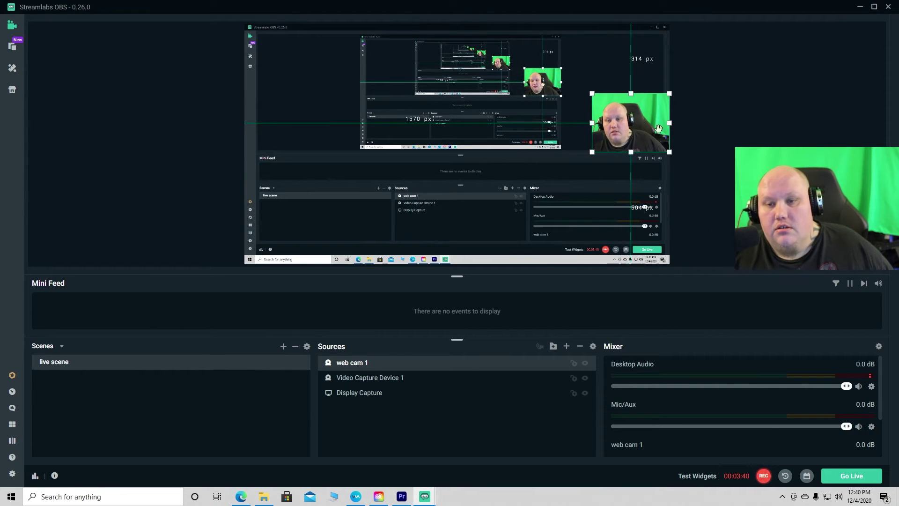
left_click_drag(670, 123, 655, 123)
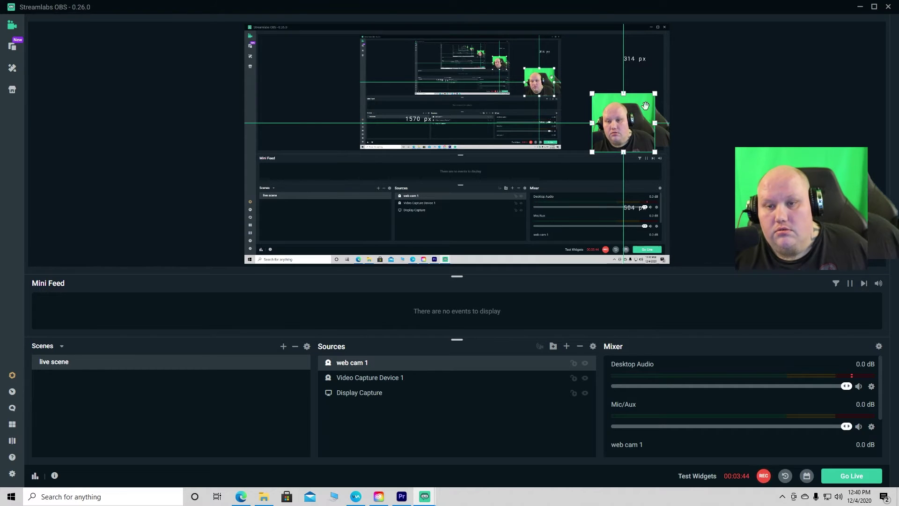
left_click_drag(625, 93, 625, 101)
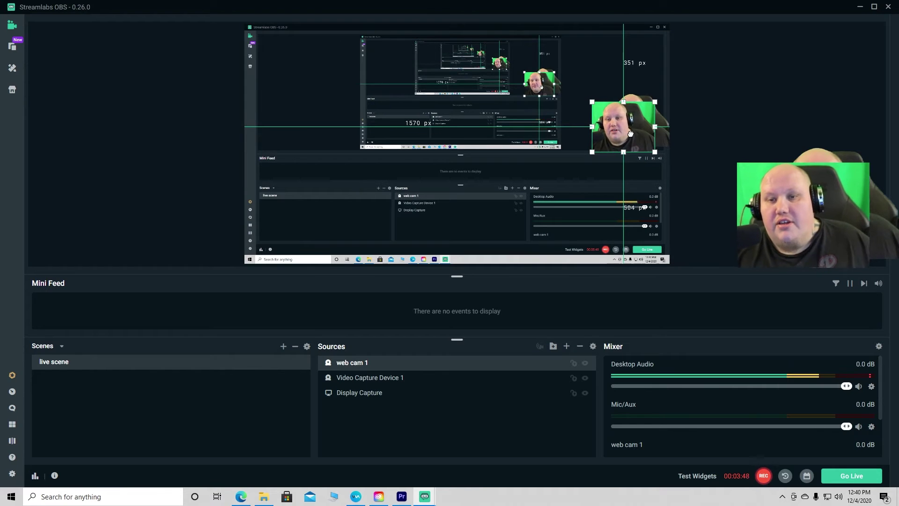
left_click_drag(628, 134, 642, 127)
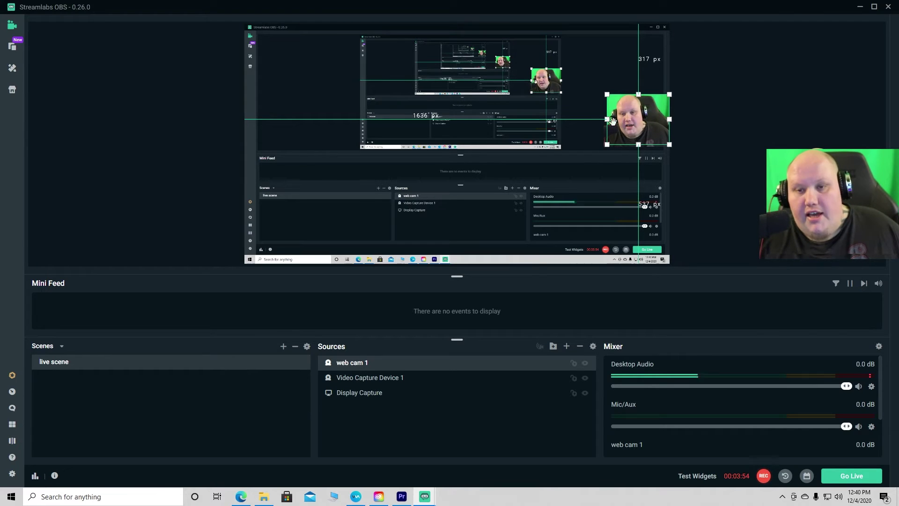
Step: Extend web cam 1's left crop to reveal more of the picture, crop it back in close to the person, and deselect the source
left_click_drag(607, 119, 570, 121)
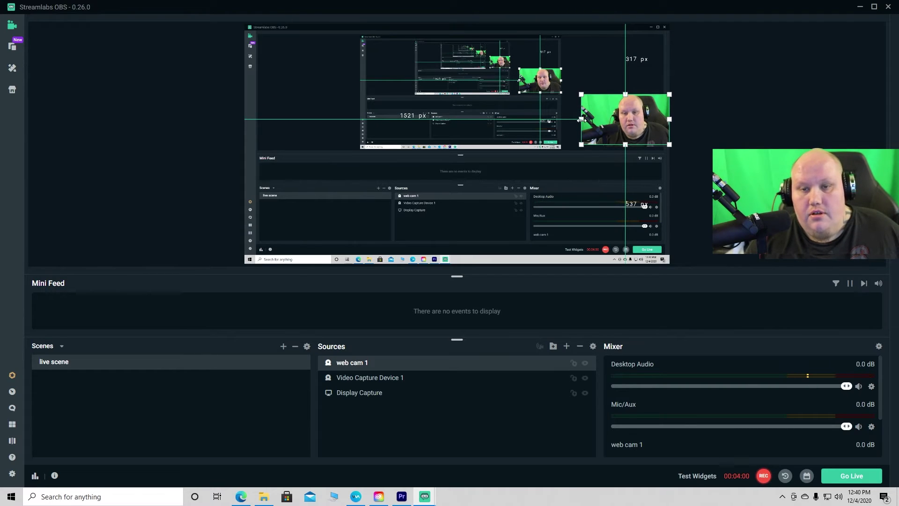
left_click_drag(582, 120, 605, 121)
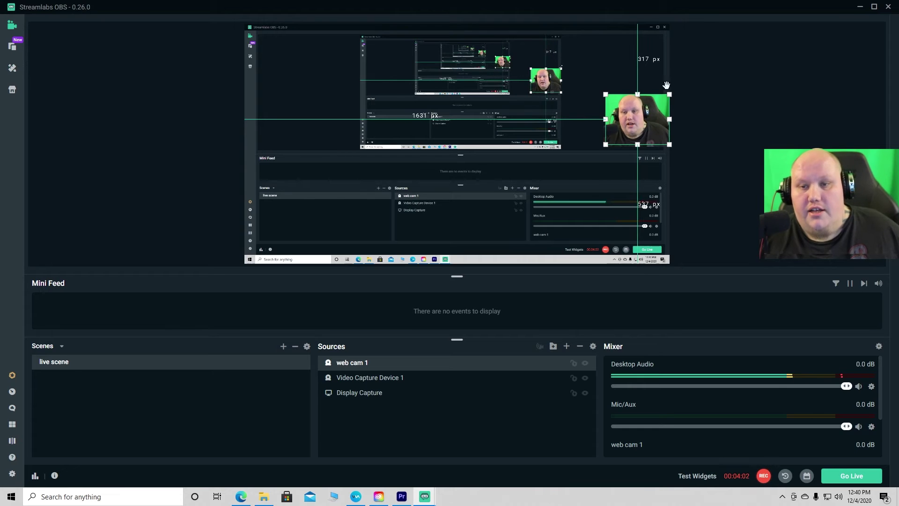
left_click(628, 87)
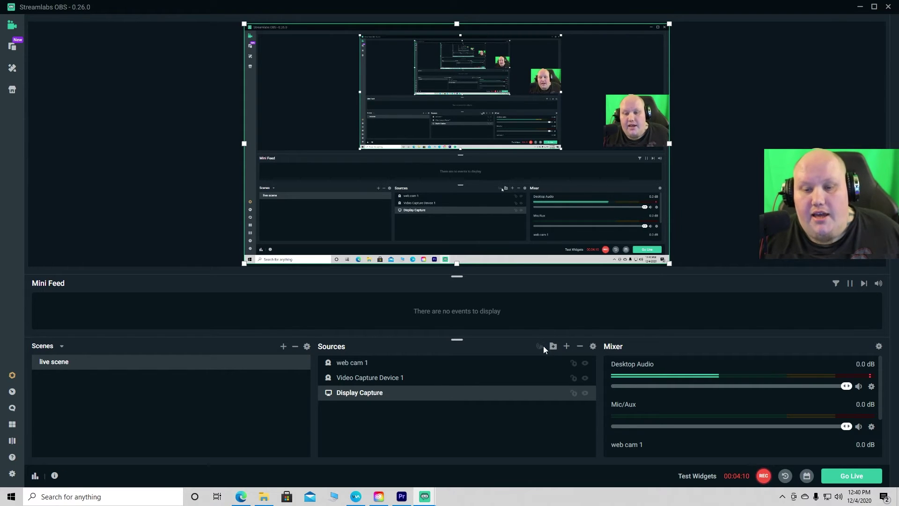
Step: Add a Game Capture source named "fortnite" to the live scene
left_click(567, 347)
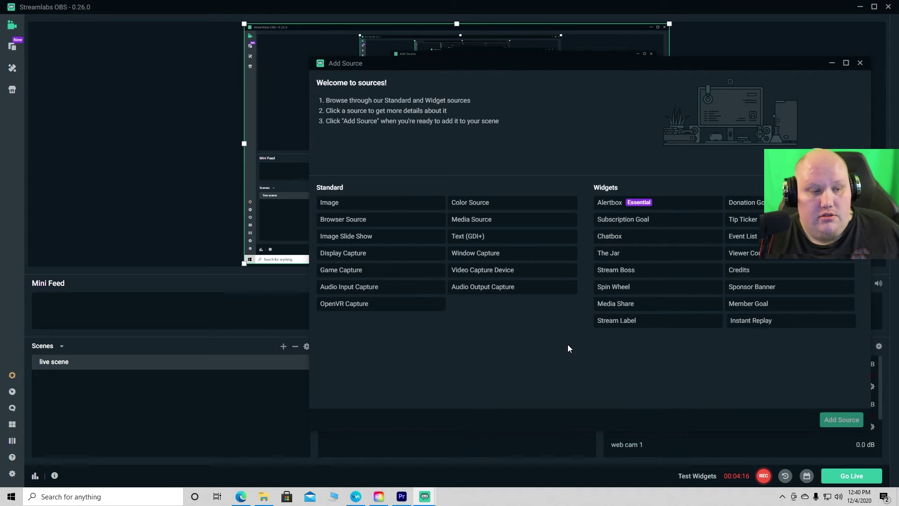
left_click(370, 273)
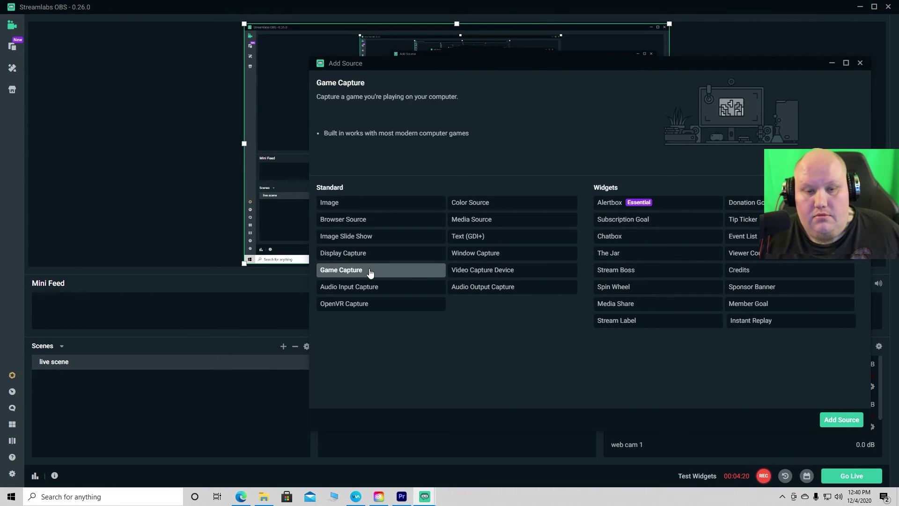
left_click(838, 419)
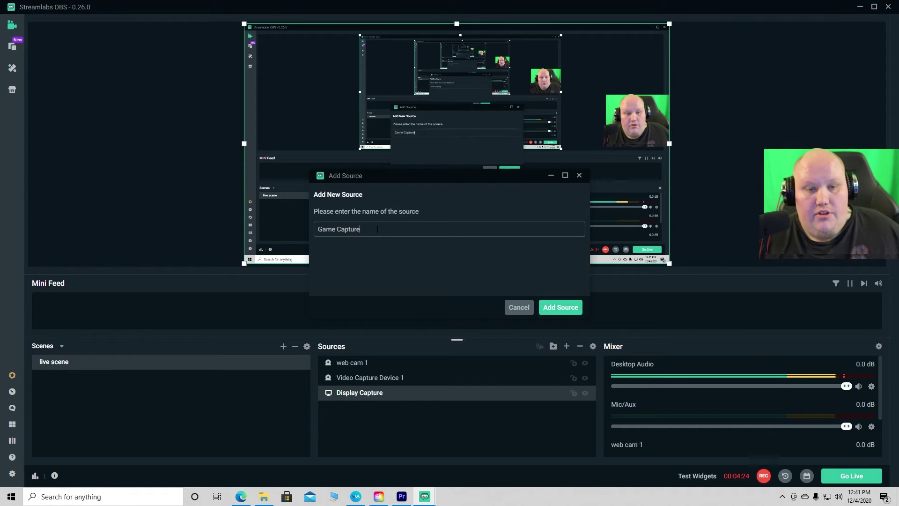
key("BackSpace")
key("BackSpace")
key("BackSpace")
key("BackSpace")
key("BackSpace")
key("BackSpace")
key("BackSpace")
key("BackSpace")
key("BackSpace")
key("BackSpace")
key("BackSpace")
key("BackSpace")
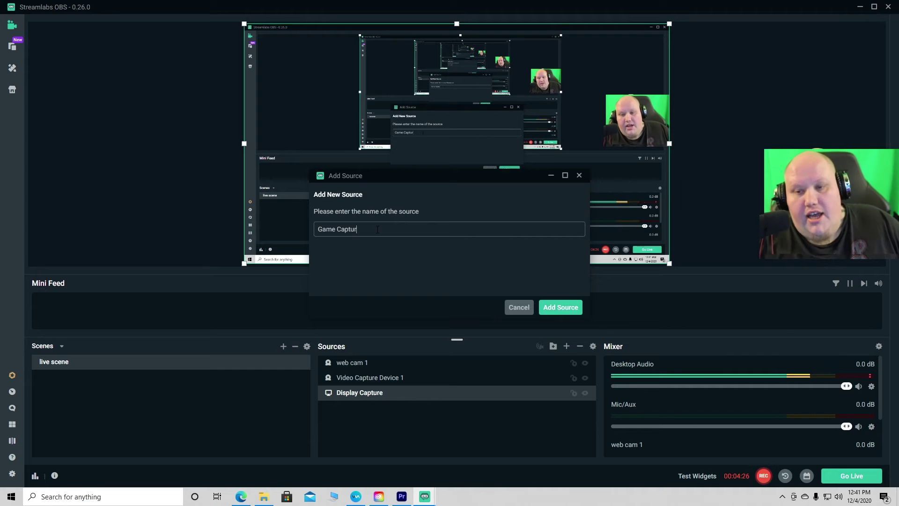
type("fo")
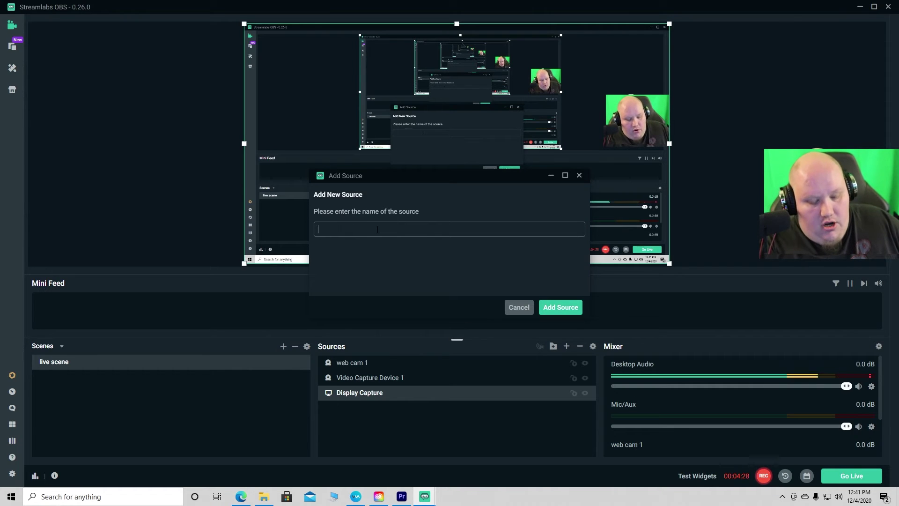
type("rtnite")
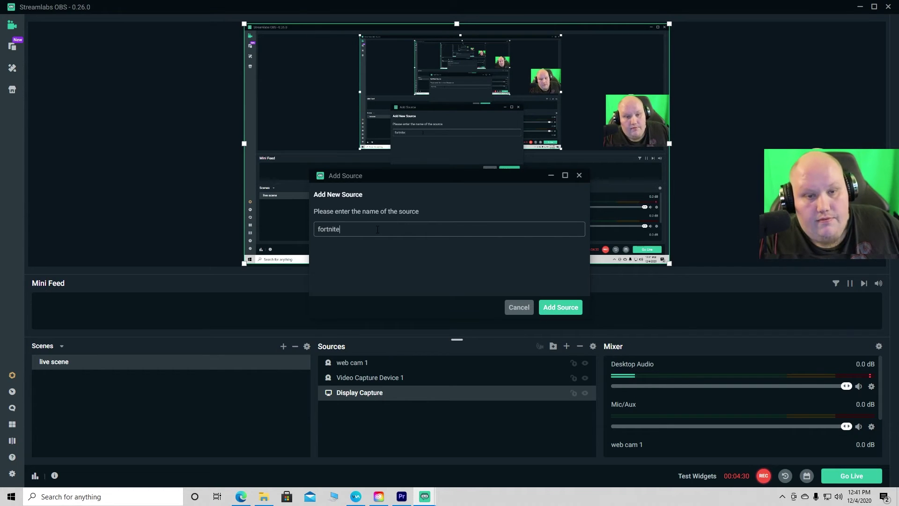
left_click(567, 310)
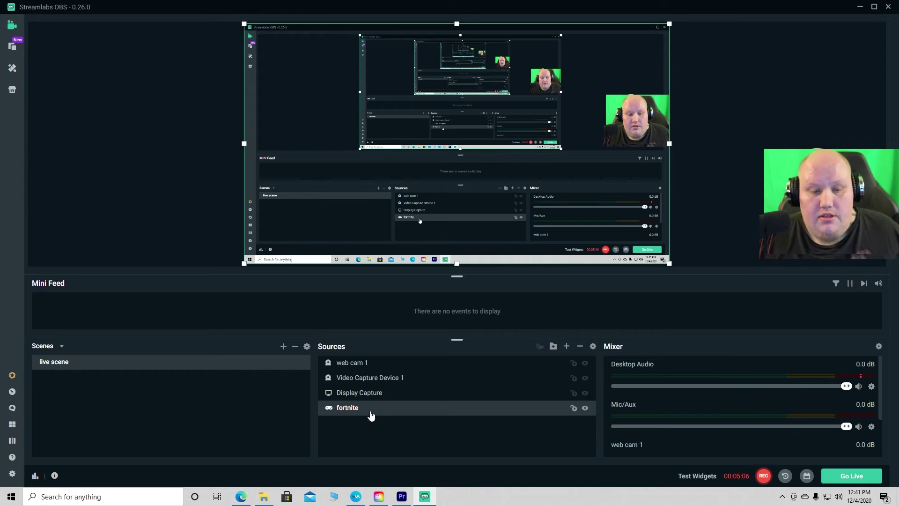
Step: Move the fortnite source above Display Capture in the source order
left_click_drag(369, 413, 375, 378)
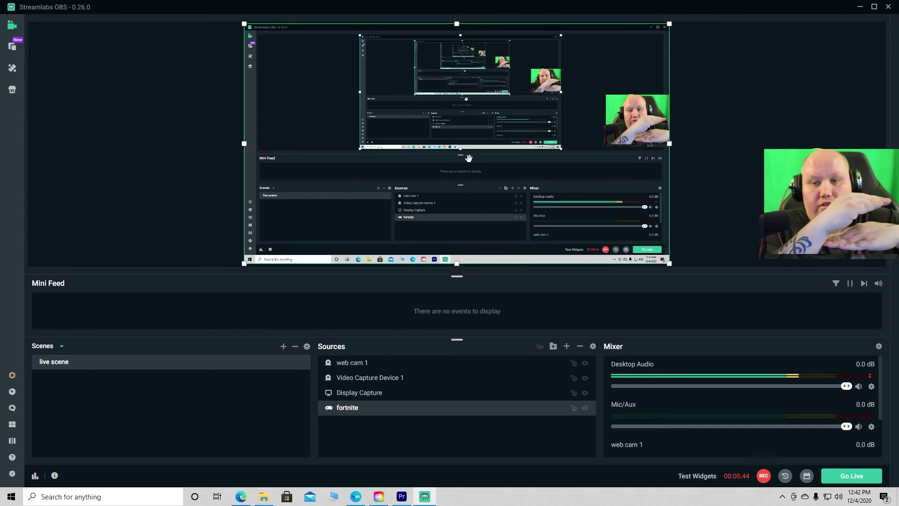
left_click_drag(347, 407, 367, 392)
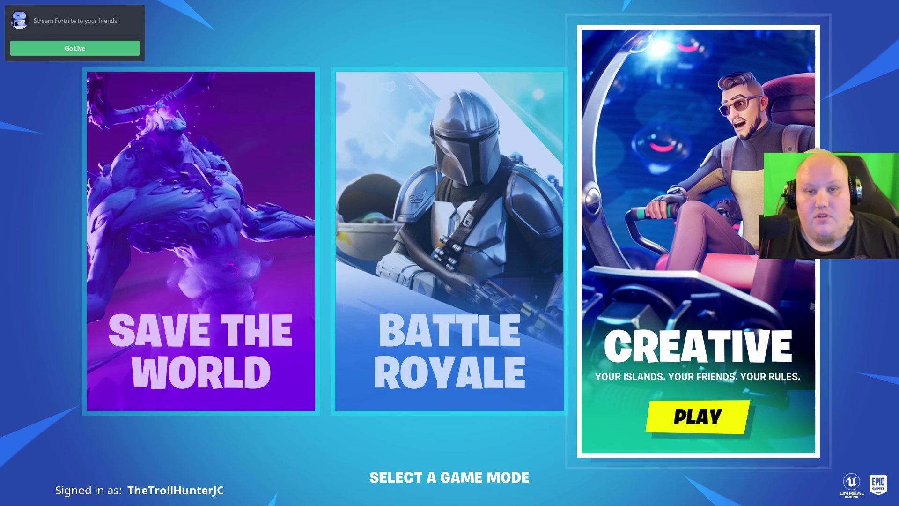
key("Left")
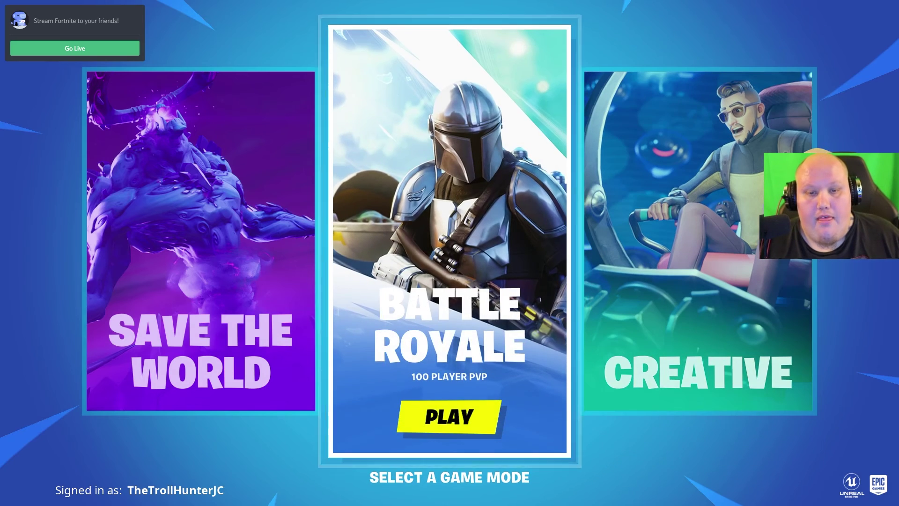
key("Right")
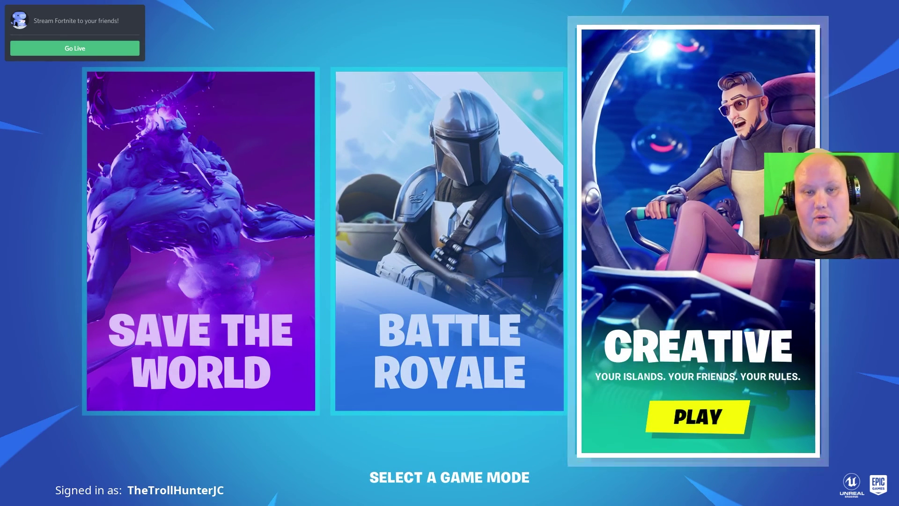
key("Left")
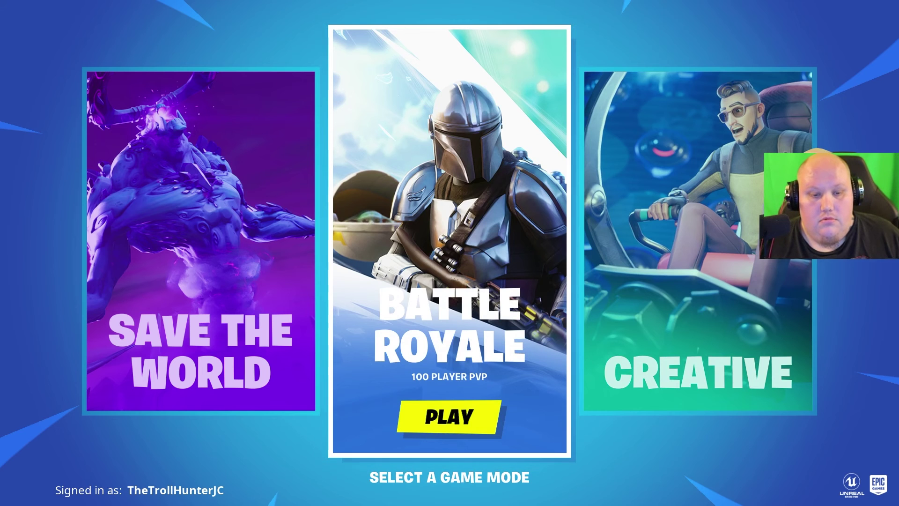
key("Left")
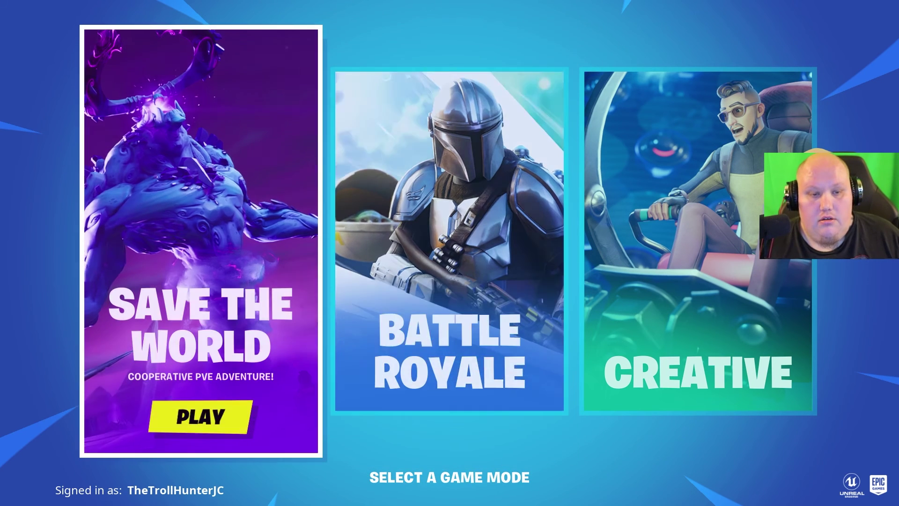
key("Right")
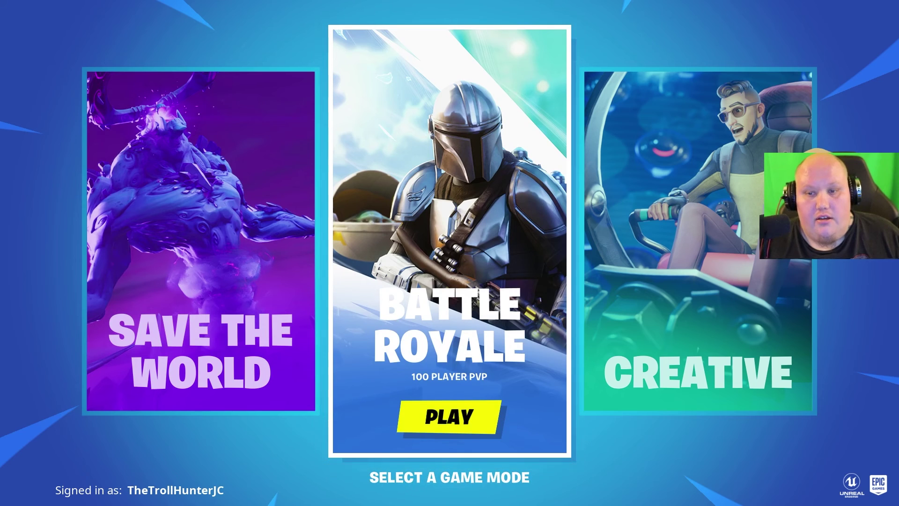
key("Left")
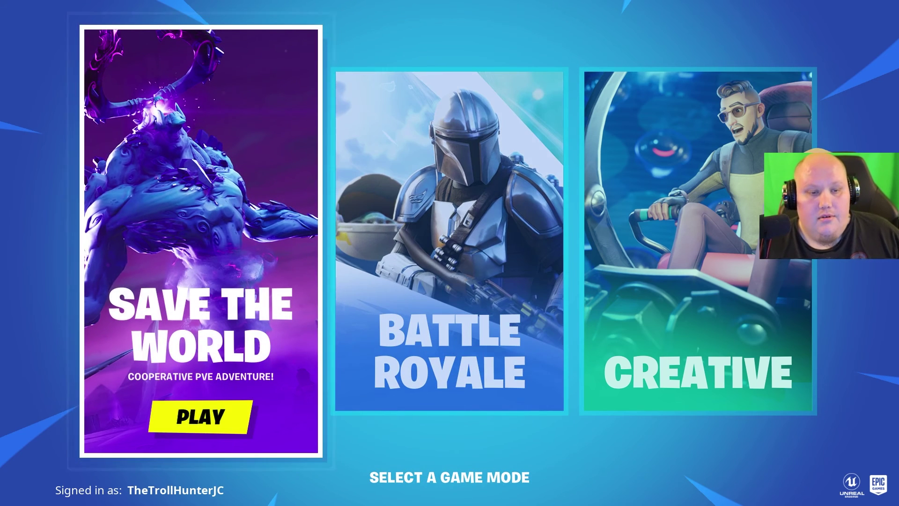
Step: Shrink the fortnite capture to about half the canvas width, position it near the canvas's upper middle, and close the Epic Games window
key("Right")
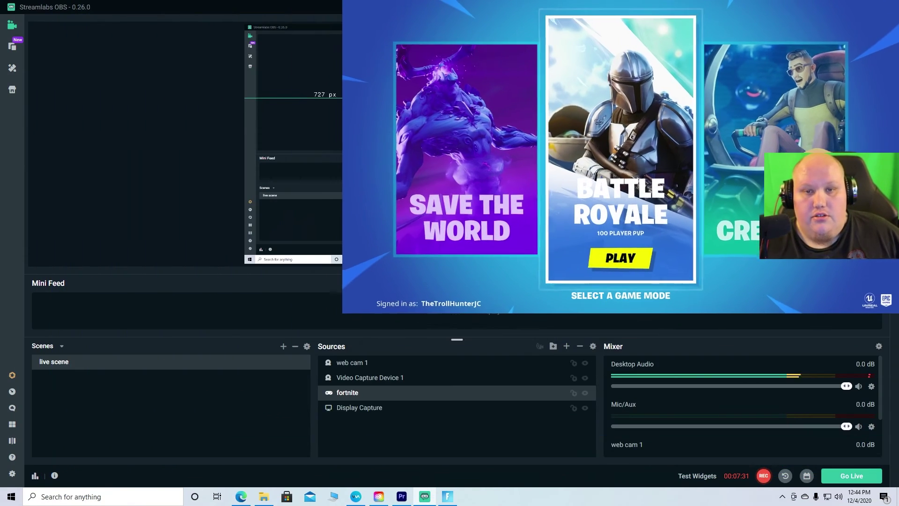
key("Right")
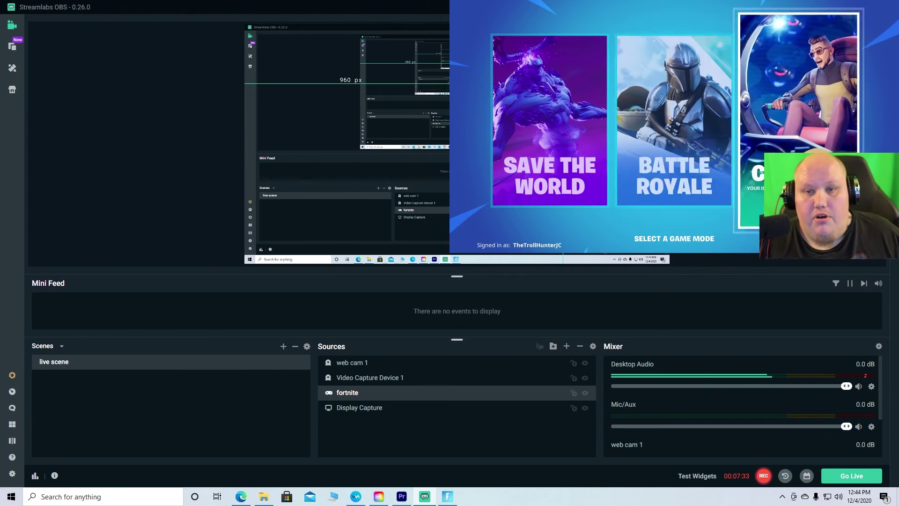
key("Left")
mouse_move(575, 31)
left_mouse_down()
mouse_move(555, 43)
mouse_move(563, 39)
left_mouse_up()
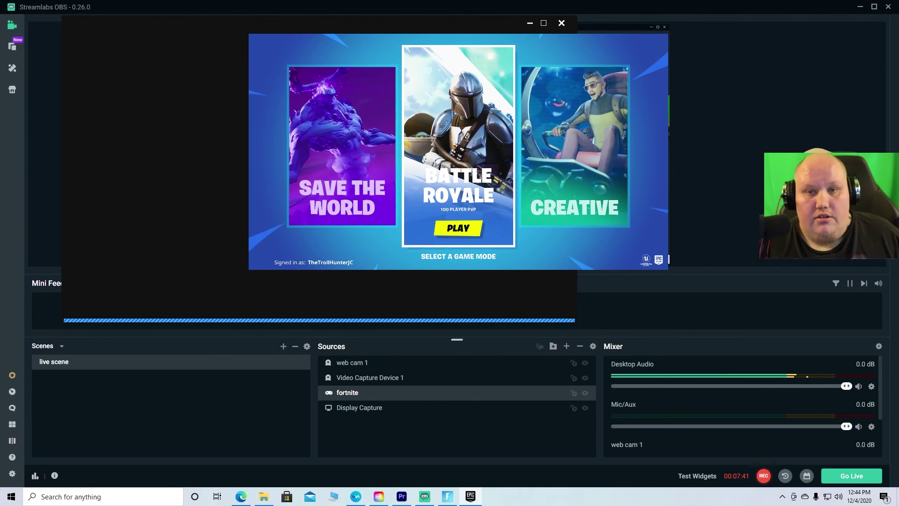
left_click(562, 23)
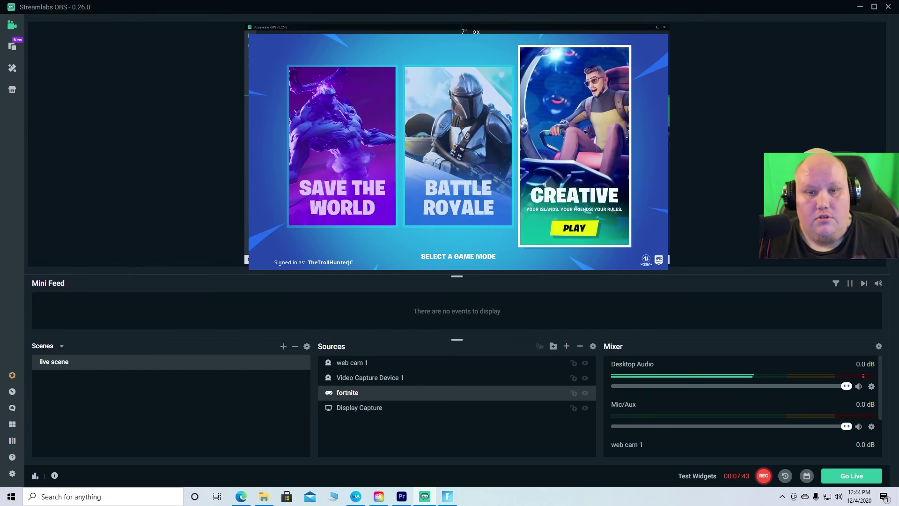
Step: Move web cam 1 onto the fortnite capture and scale it down to overlap the Creative tile
left_click_drag(796, 206, 569, 151)
left_click_drag(673, 203, 637, 150)
left_click_drag(536, 90, 538, 90)
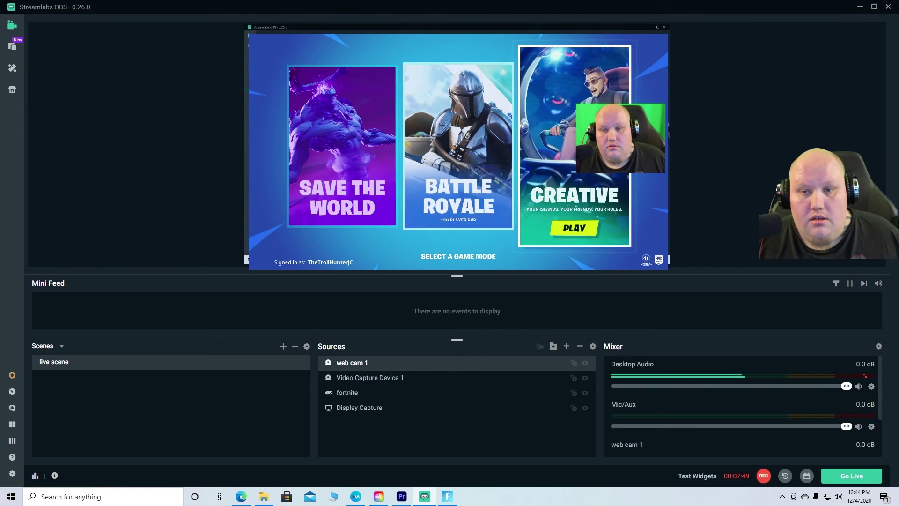
Step: Hide the Video Capture Device 1 source, and toggle the fortnite source's visibility off and on again
left_click(636, 116)
right_click(646, 134)
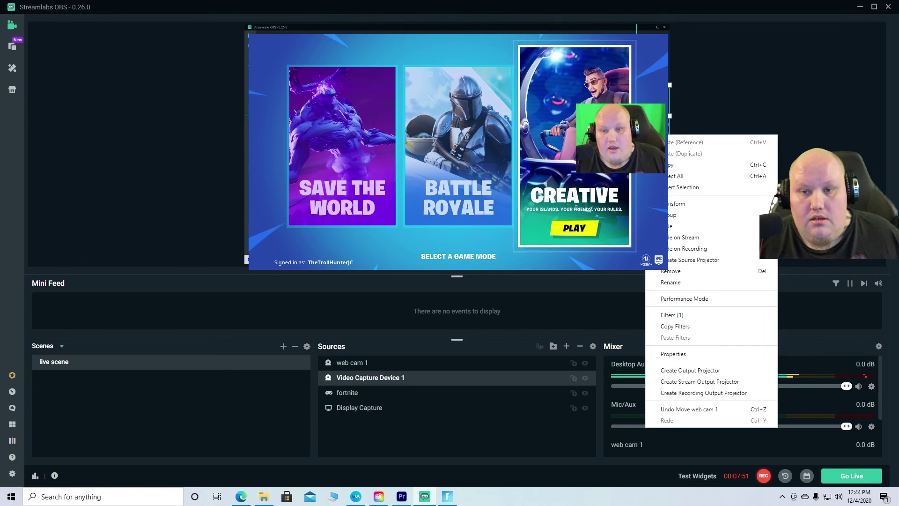
left_click(585, 378)
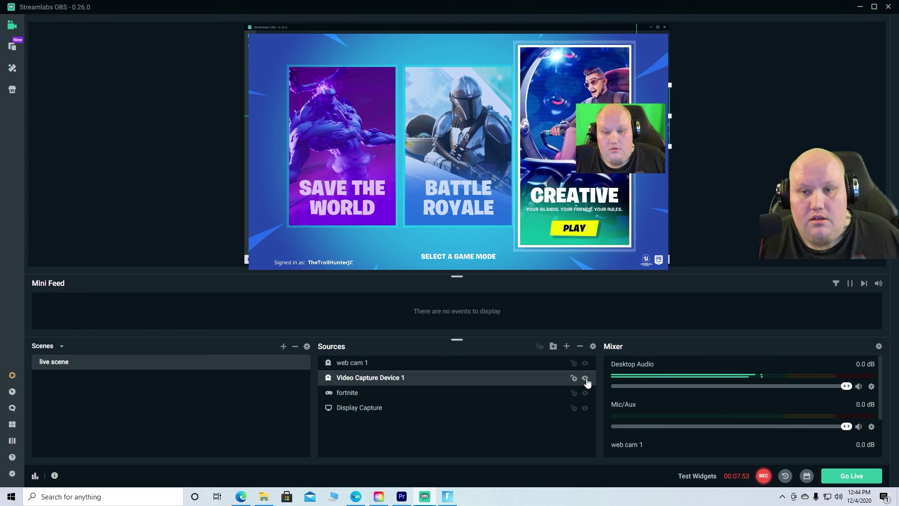
left_click(585, 378)
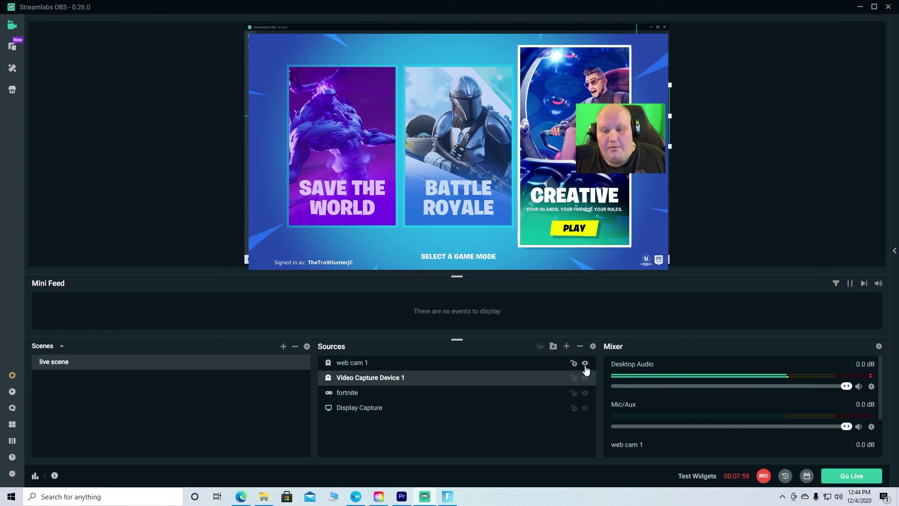
left_click(585, 394)
left_click(585, 394)
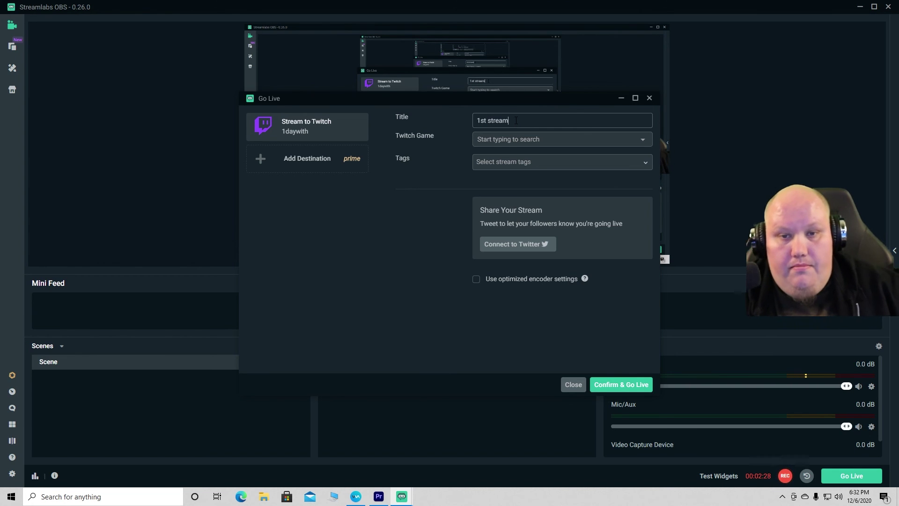
Step: Search the Twitch games for "fortnite" and set Fortnite as the stream's game
left_click(541, 145)
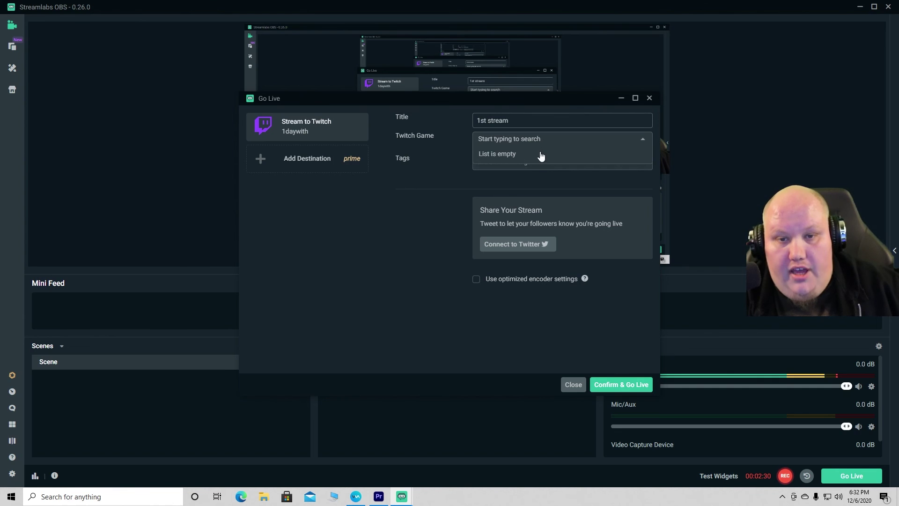
type("for")
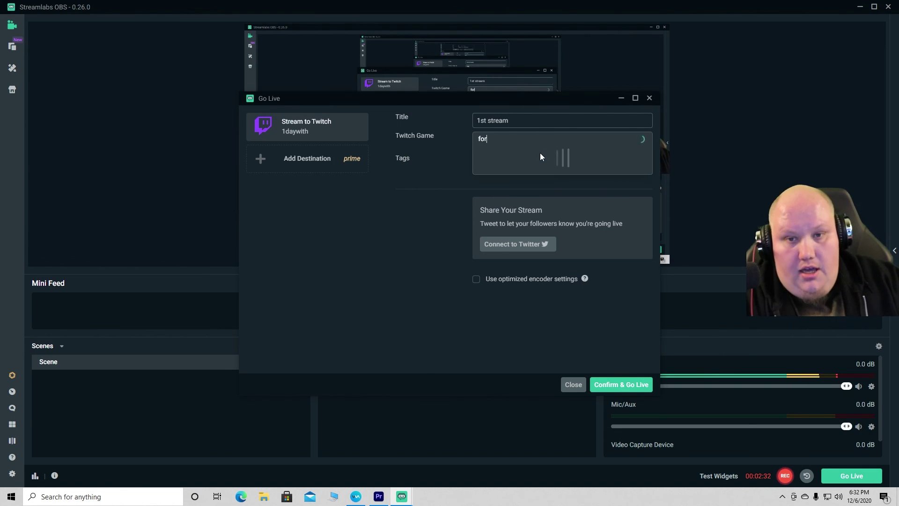
type("tnite")
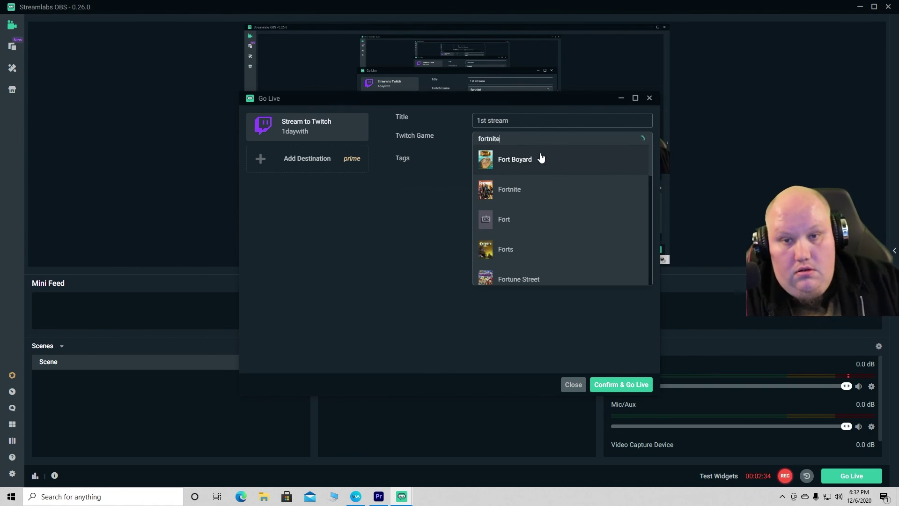
left_click(538, 157)
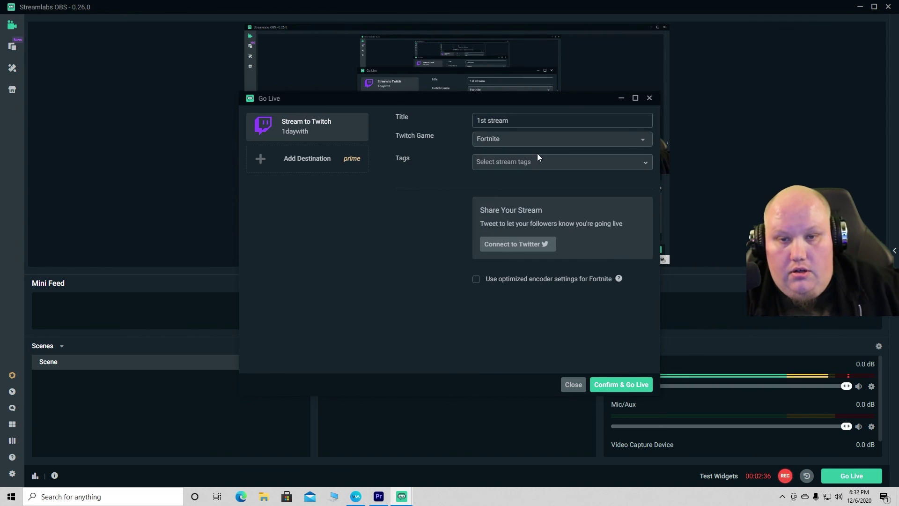
Step: Browse the available stream tags and their descriptions for ones that suit the stream
left_click(538, 164)
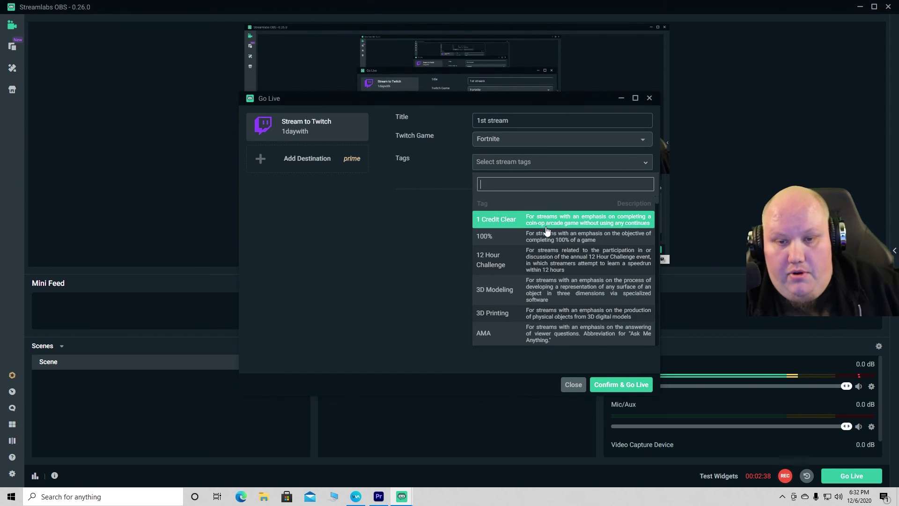
scroll(574, 225, "down", 2)
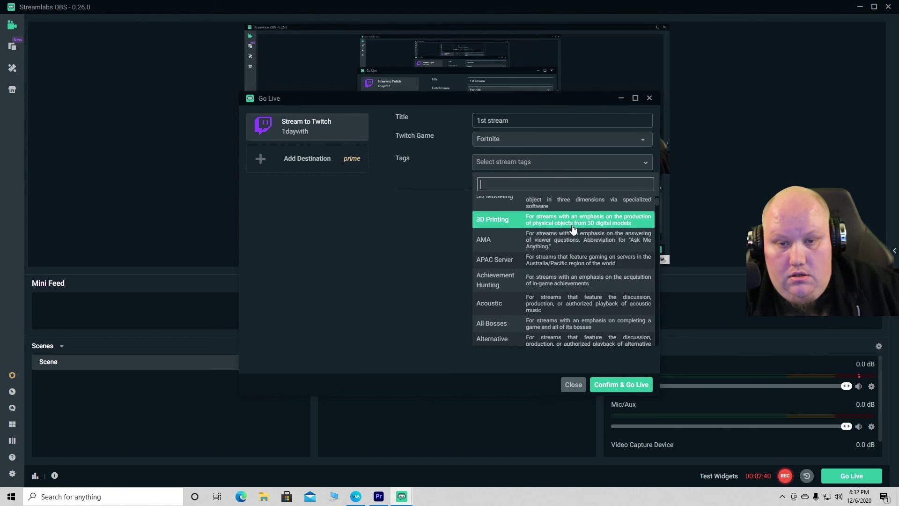
scroll(574, 229, "down", 5)
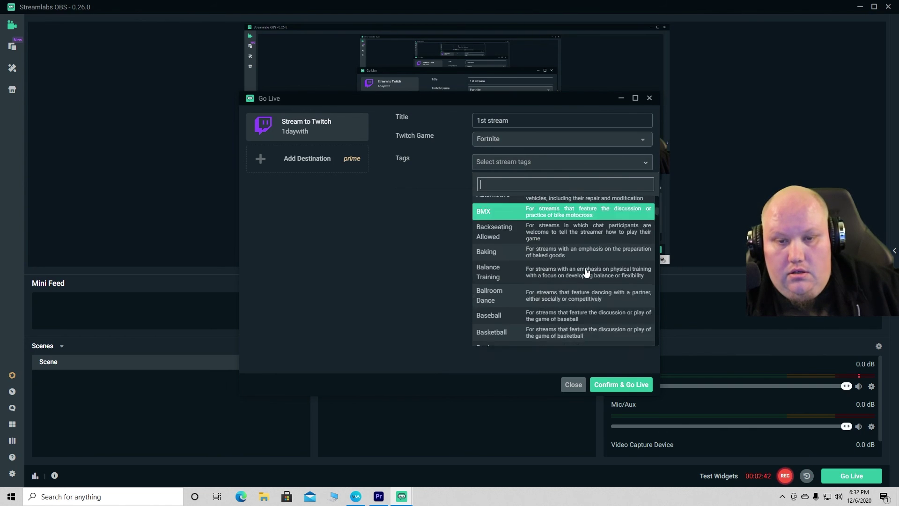
scroll(585, 271, "down", 8)
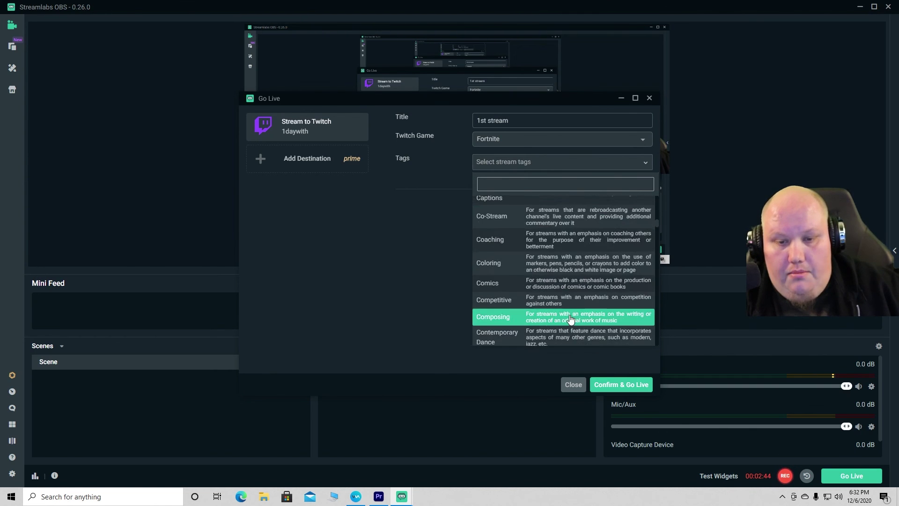
scroll(592, 297, "down", 10)
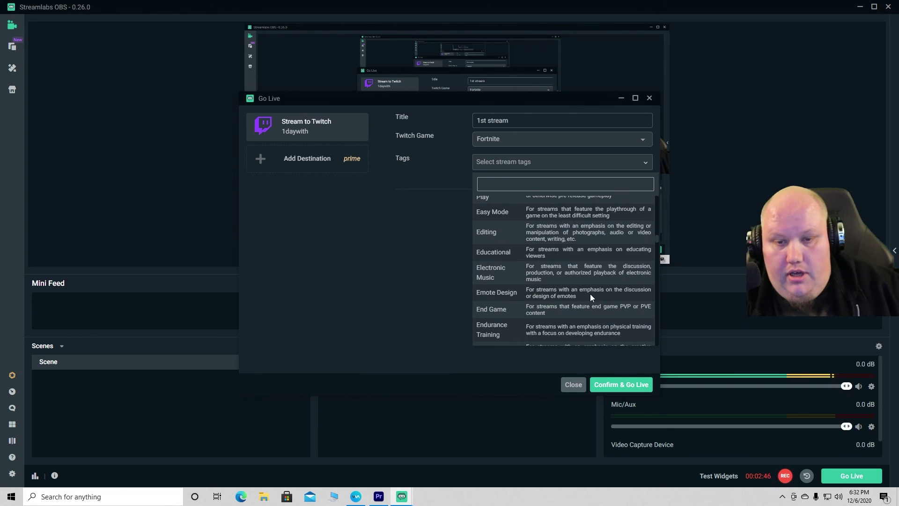
scroll(591, 298, "down", 5)
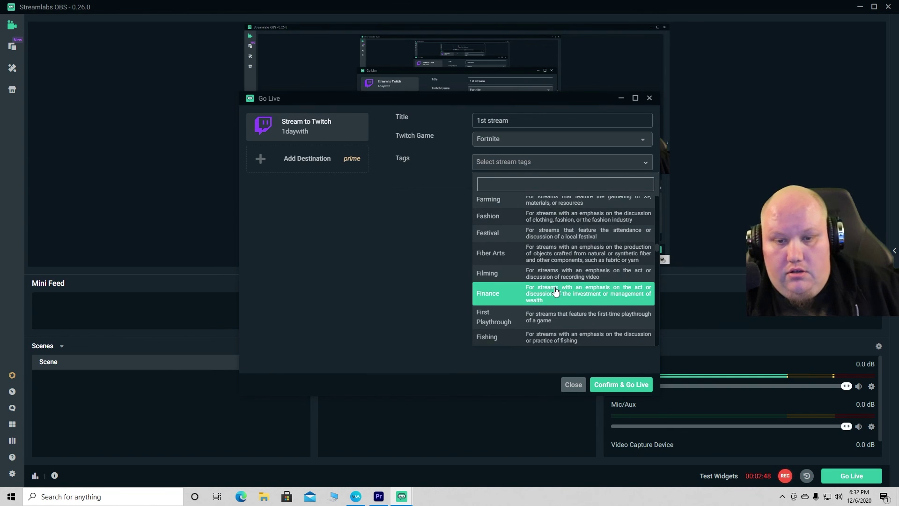
scroll(524, 265, "down", 8)
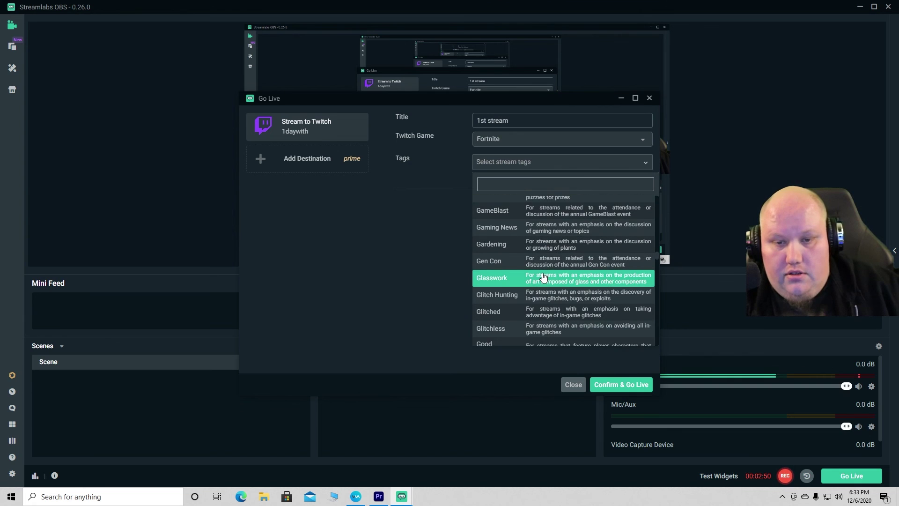
scroll(542, 274, "down", 8)
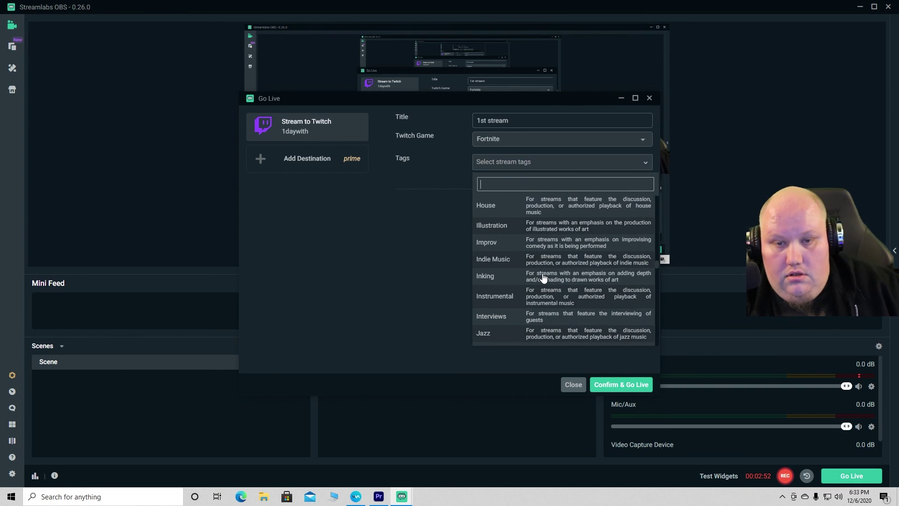
scroll(504, 272, "down", 8)
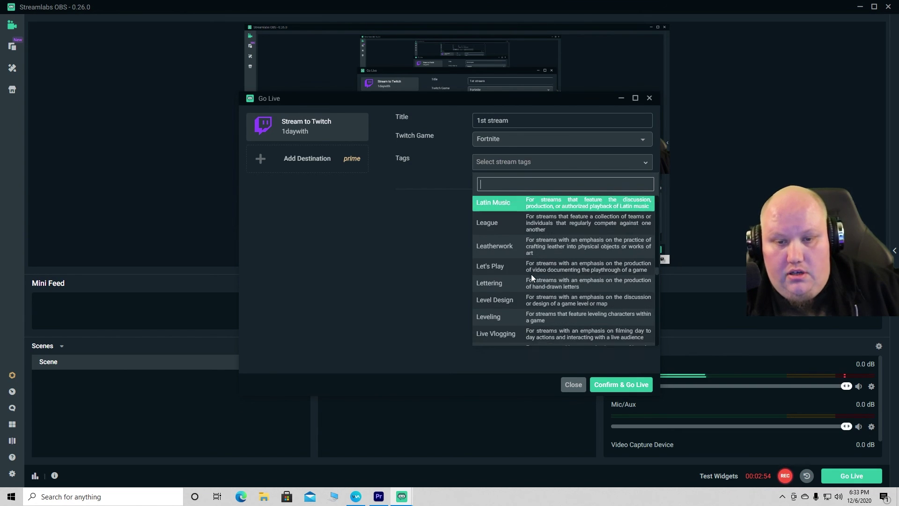
scroll(531, 279, "down", 8)
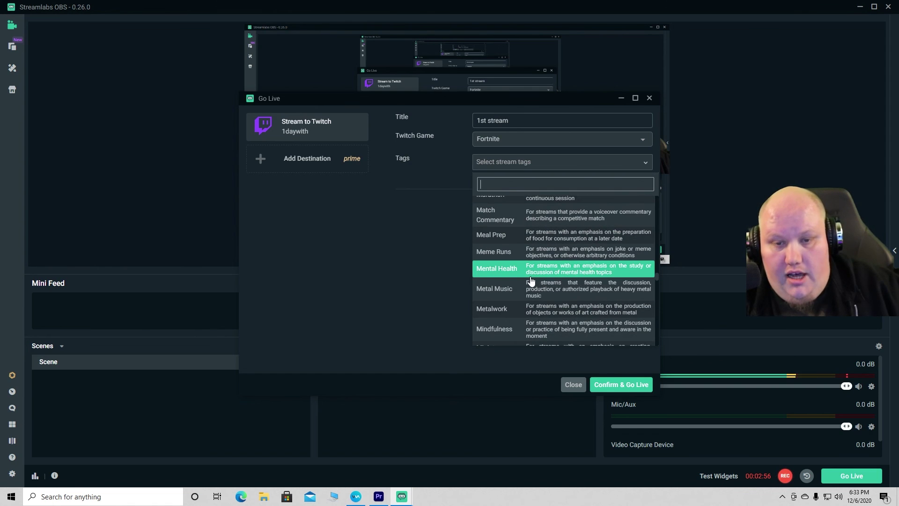
scroll(532, 280, "down", 8)
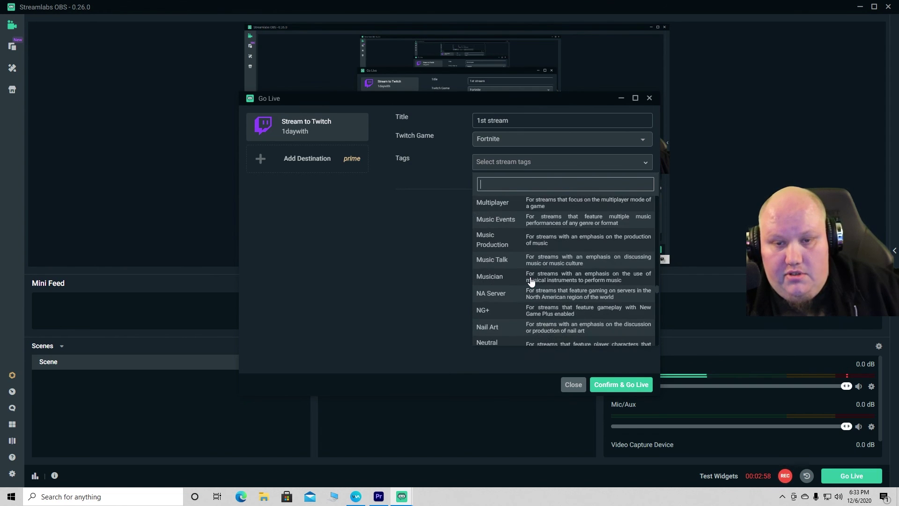
scroll(531, 281, "down", 4)
scroll(531, 281, "down", 3)
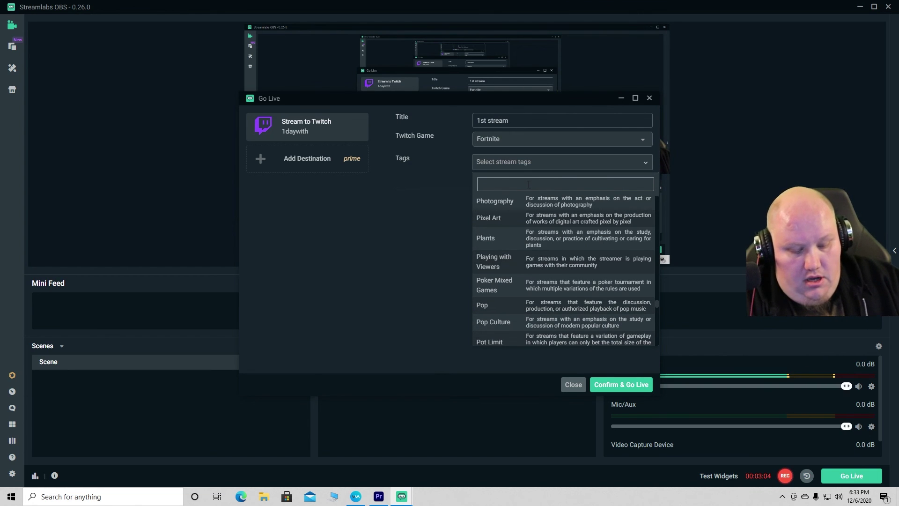
Step: Search the stream tags for "gamin" and "game", and clear the search
type("gamin")
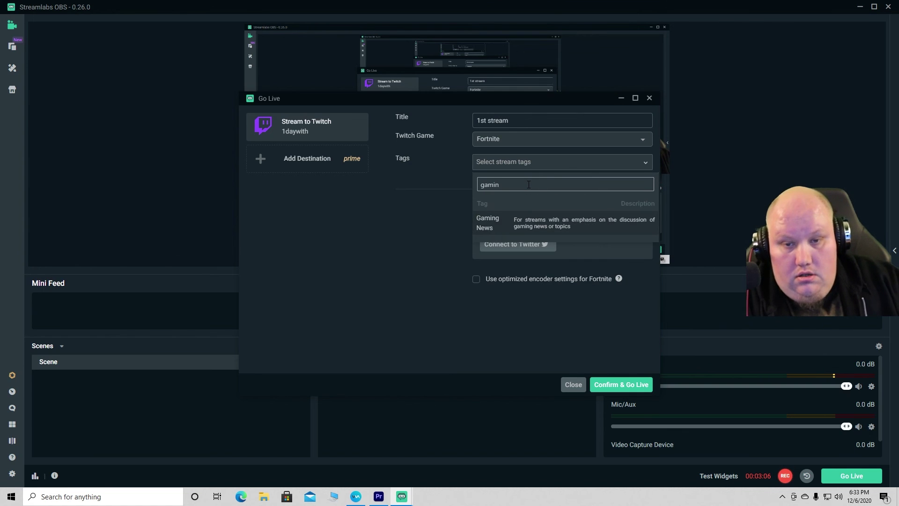
key("BackSpace")
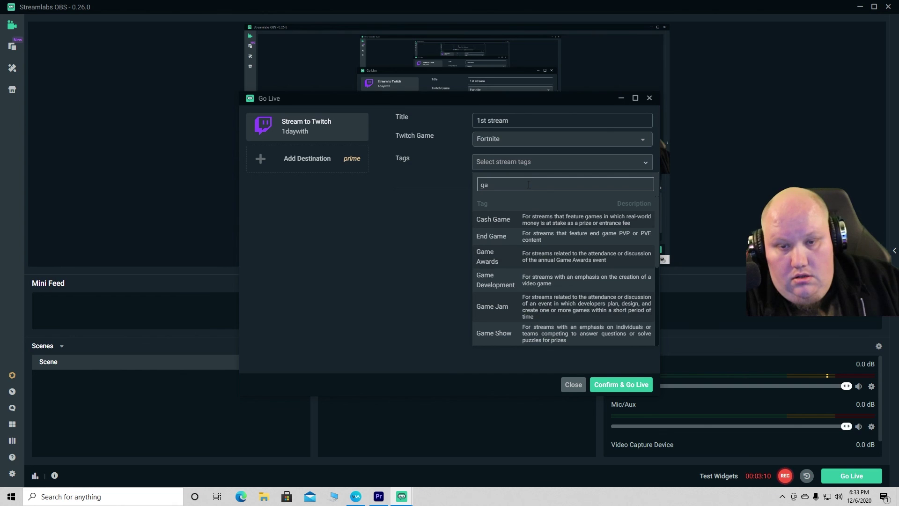
type("me")
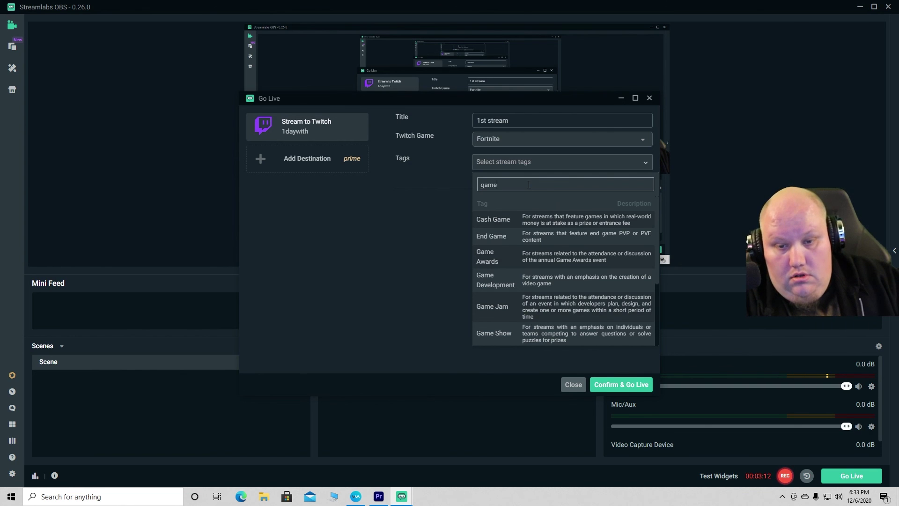
key("BackSpace")
key("BackSpace")
type("stream")
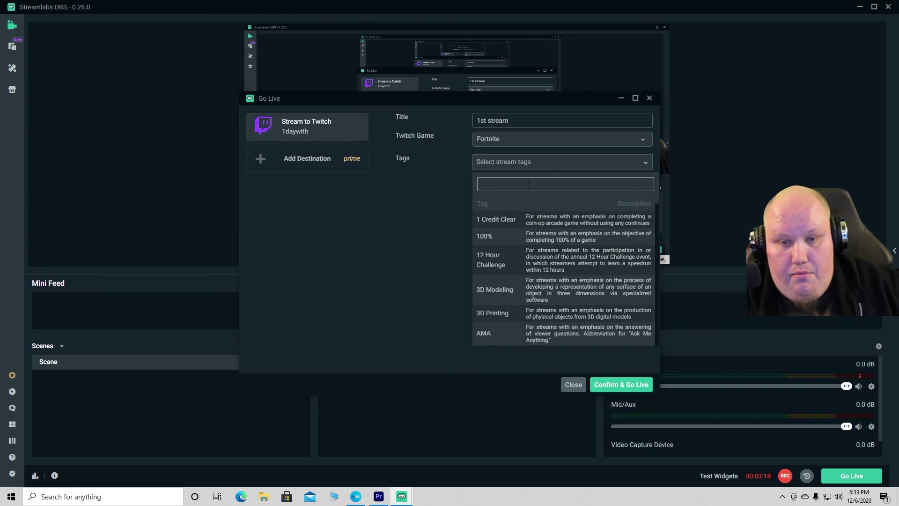
Step: Add the 1 Credit Clear and Anime tags to the stream and confirm going live
left_click(548, 218)
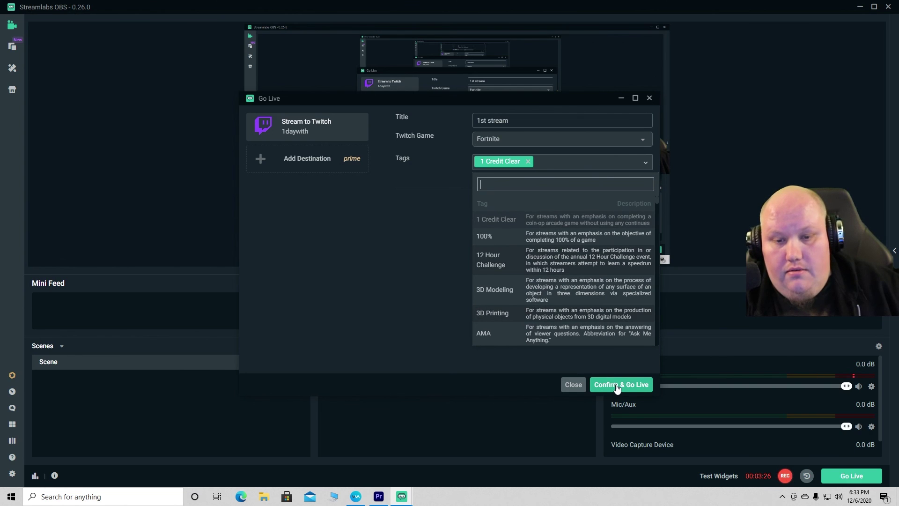
scroll(543, 291, "down", 5)
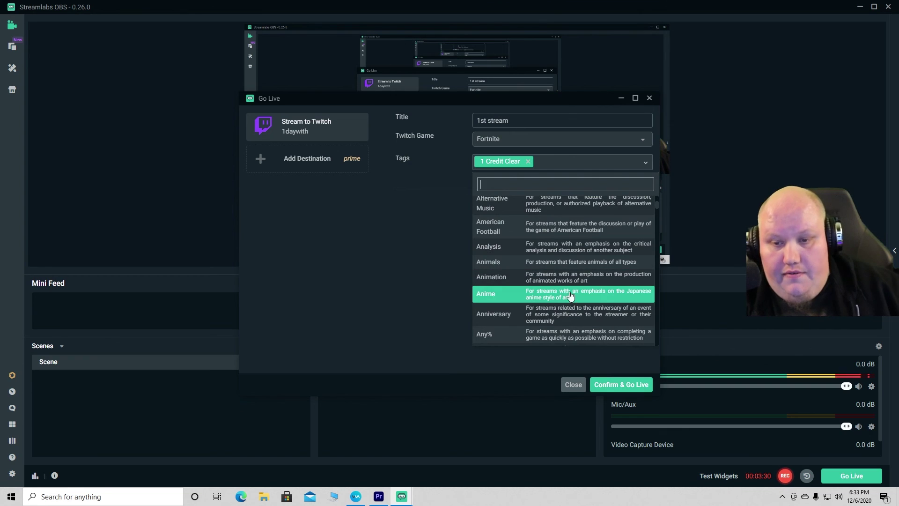
left_click(570, 294)
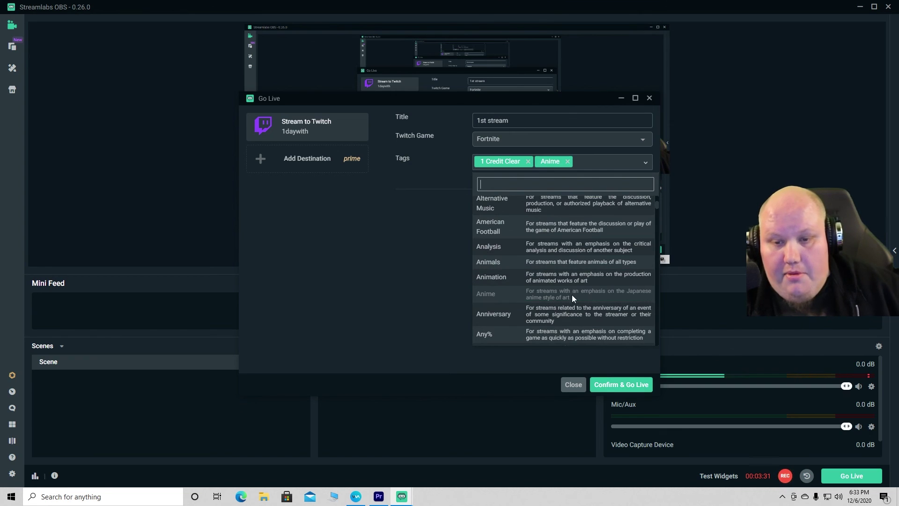
left_click(630, 385)
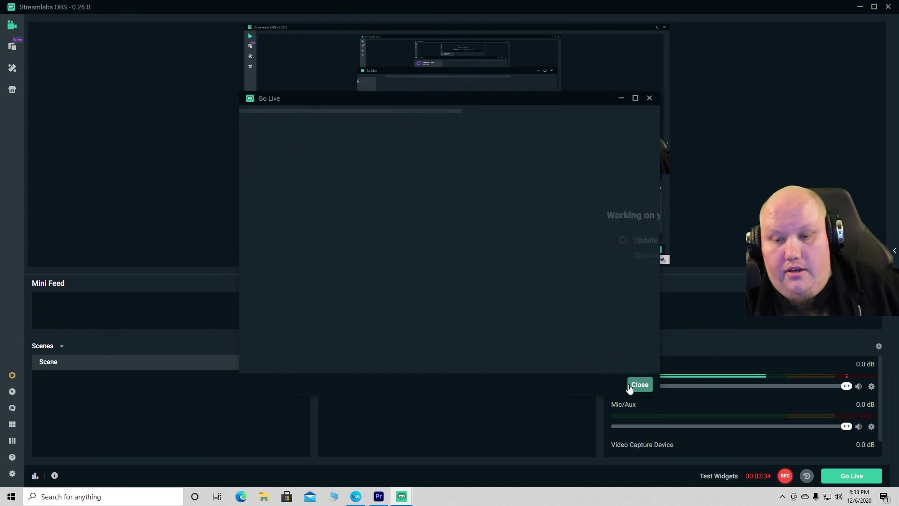